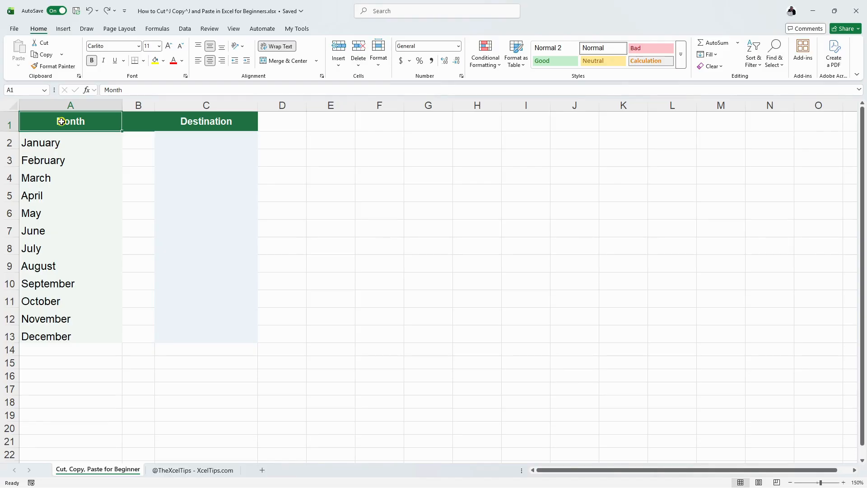
Cut January from cell A2 and paste it into cell C2 of the Destination column.
click(34, 143)
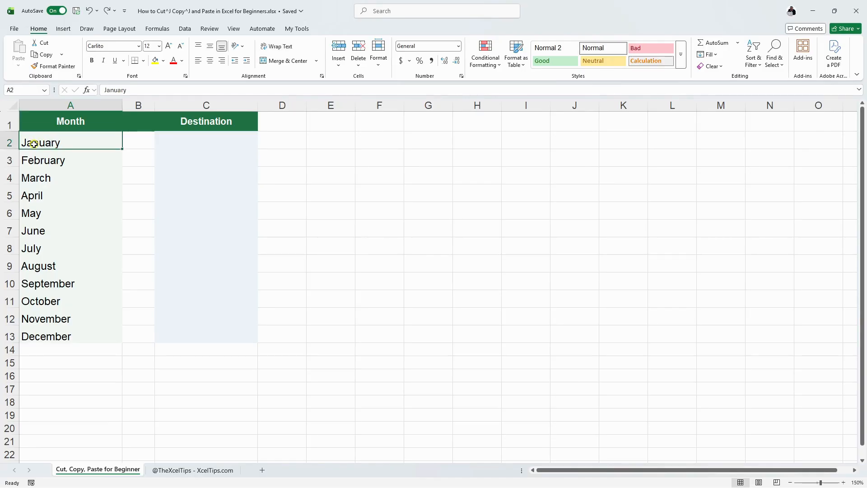
key(ctrl+x)
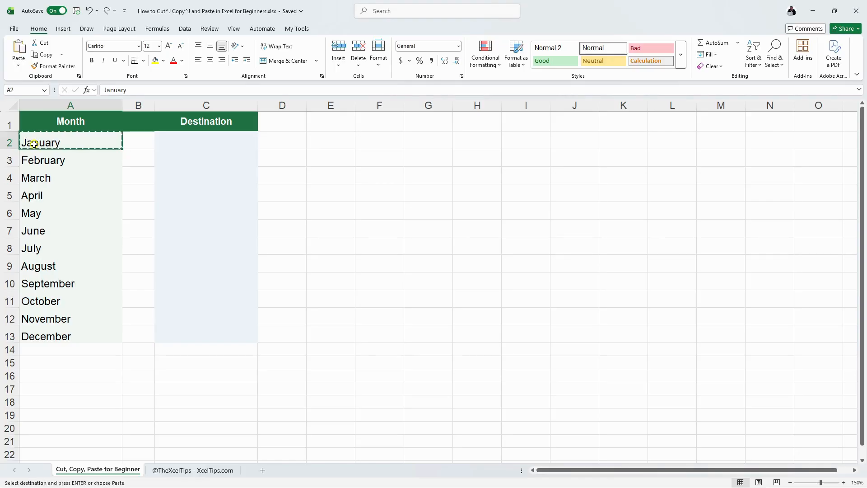
click(190, 147)
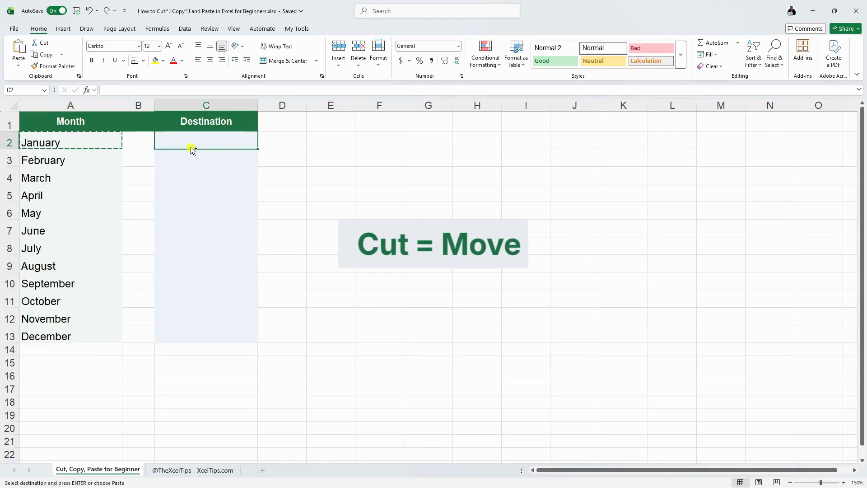
key(ctrl+v)
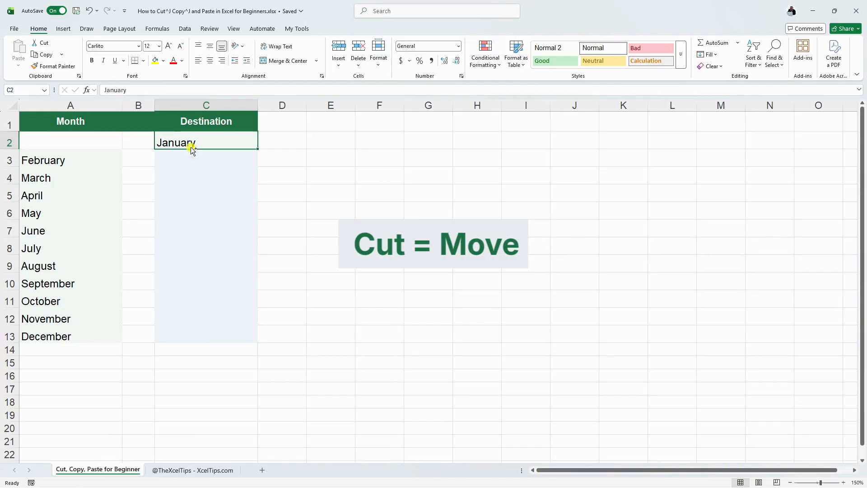
Copy January from cell A2, paste the duplicate into cell C2, and end copy mode.
drag(192, 149, 77, 140)
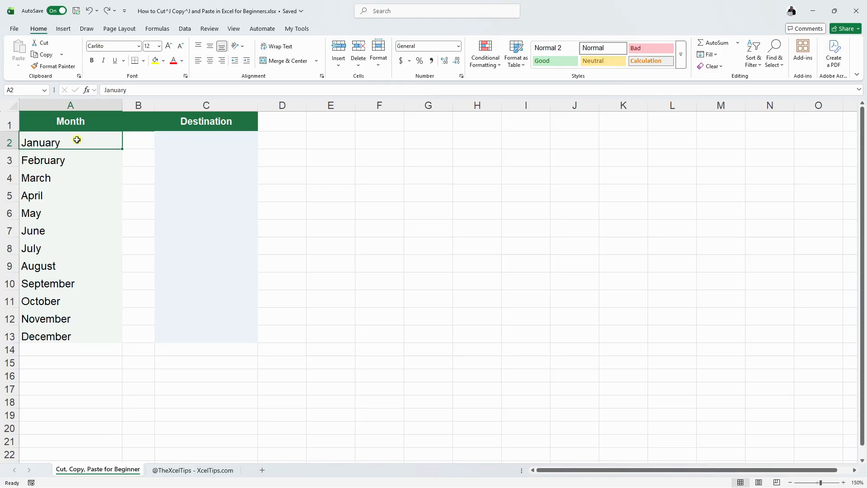
key(ctrl+c)
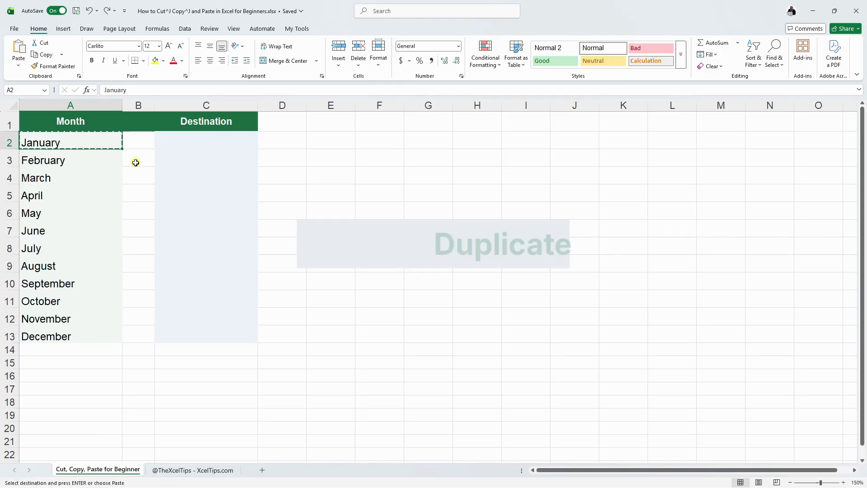
click(191, 142)
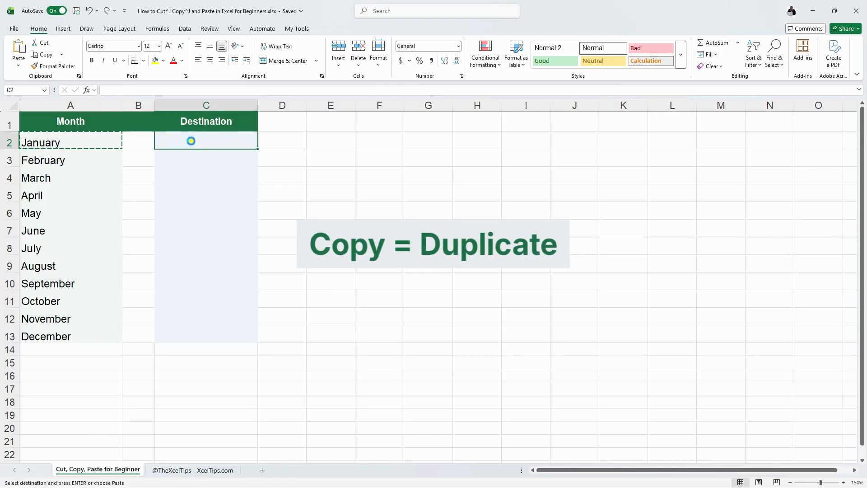
key(ctrl+v)
key(Escape)
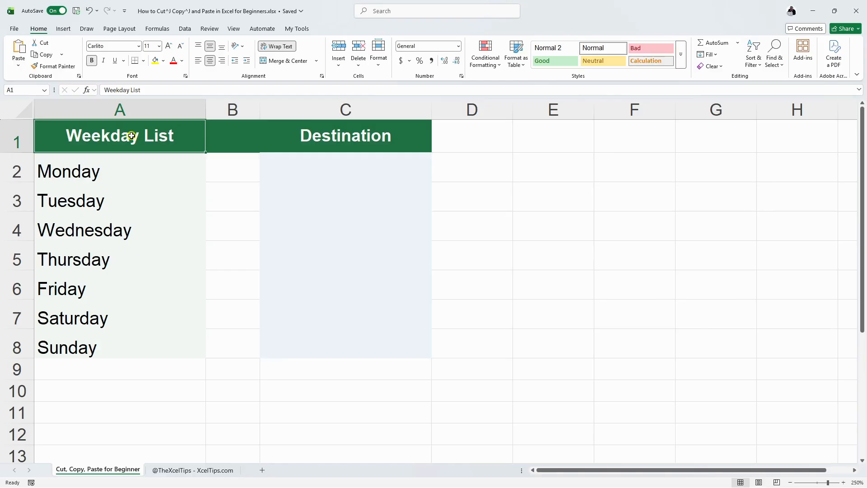
drag(82, 173, 79, 346)
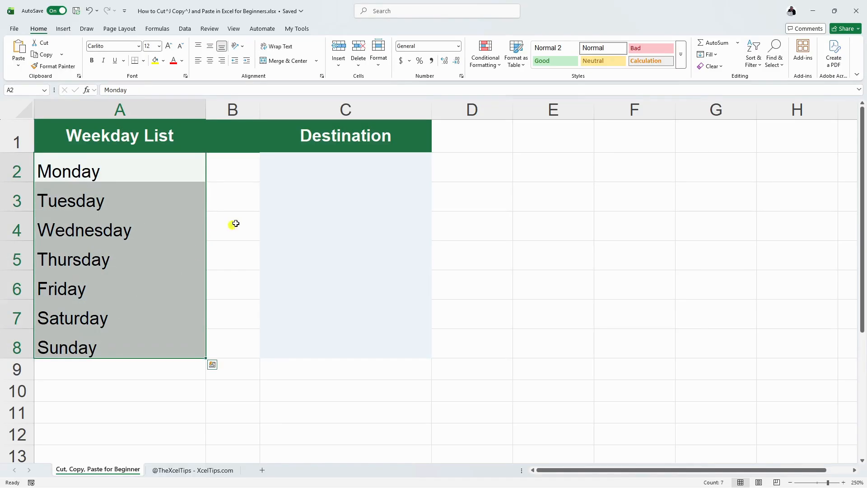
click(302, 143)
drag(334, 162, 330, 342)
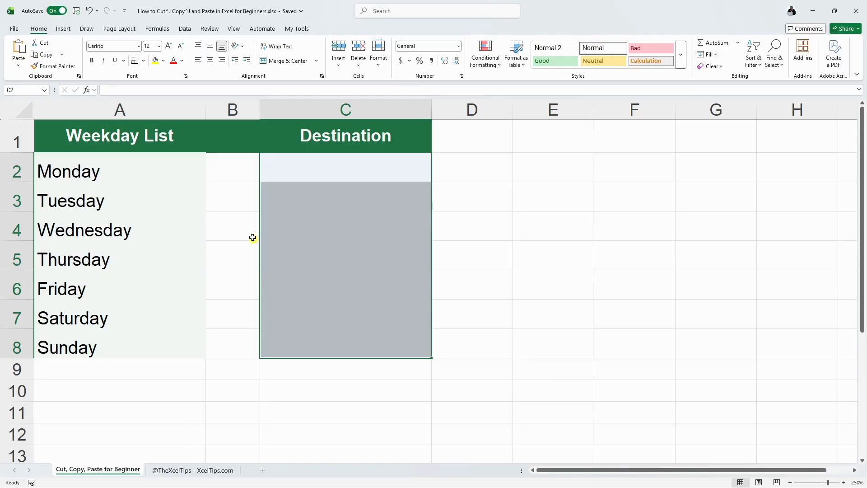
click(234, 174)
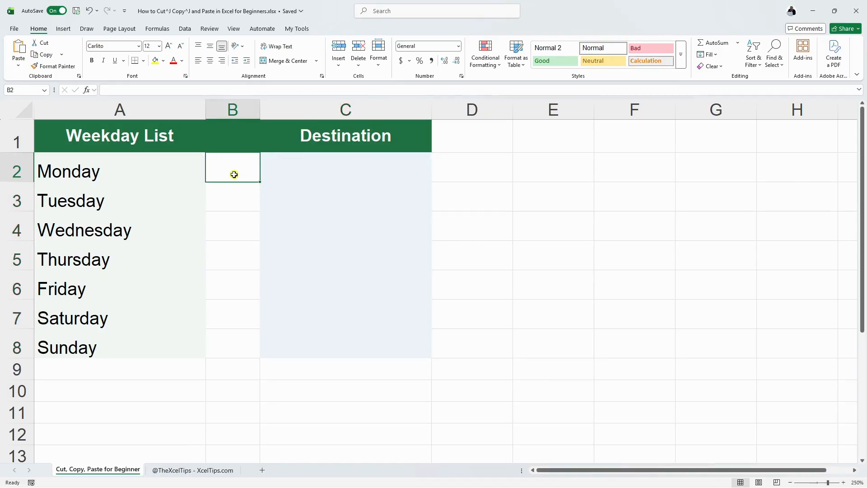
click(381, 173)
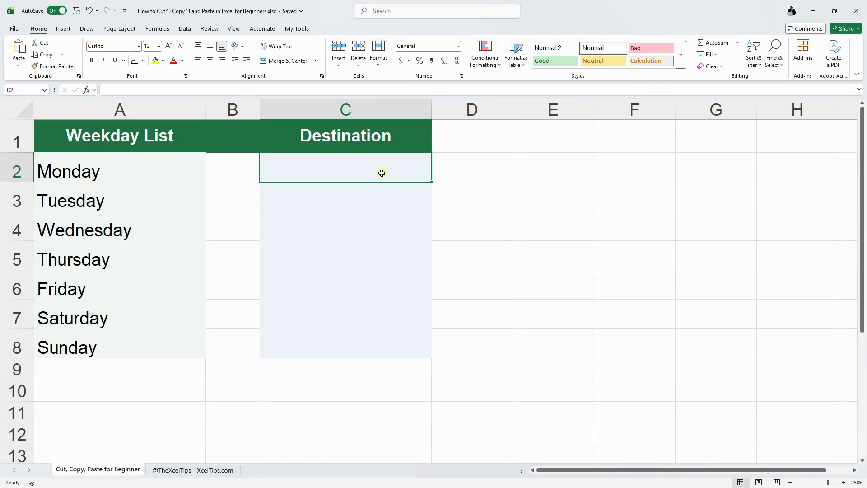
click(130, 145)
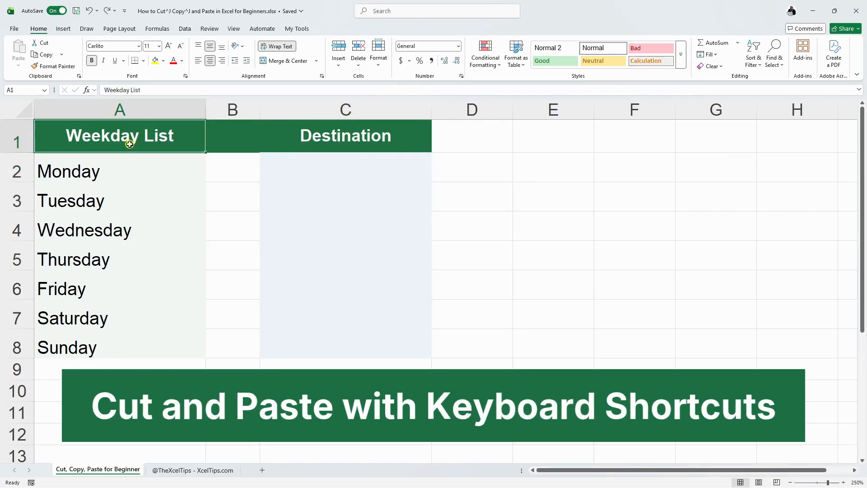
Cut the weekdays Monday to Sunday in A2:A8 and paste them into the Destination column from C2.
drag(94, 170, 92, 342)
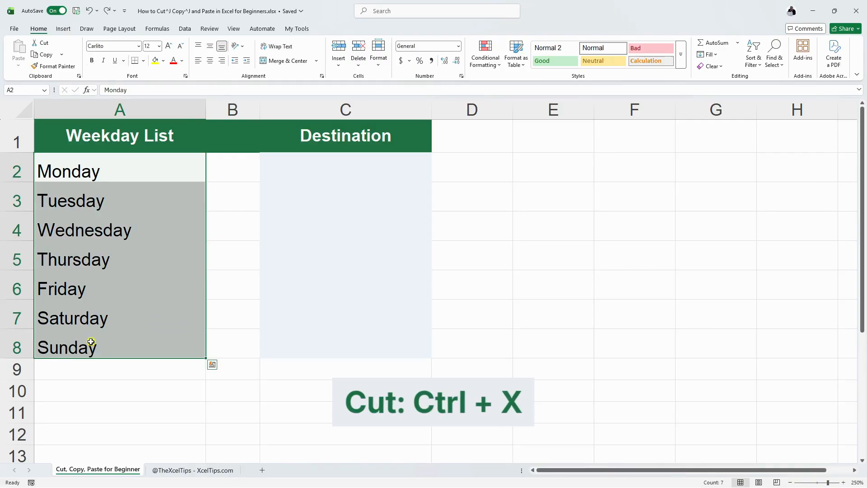
key(ctrl+x)
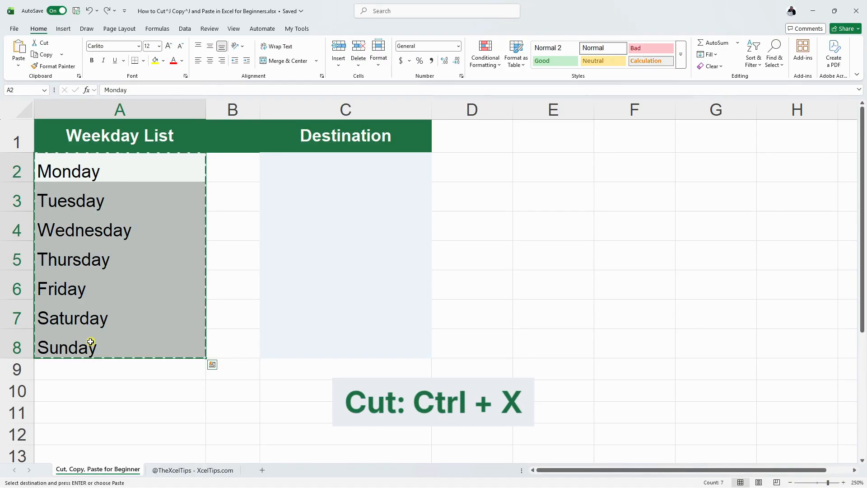
click(336, 164)
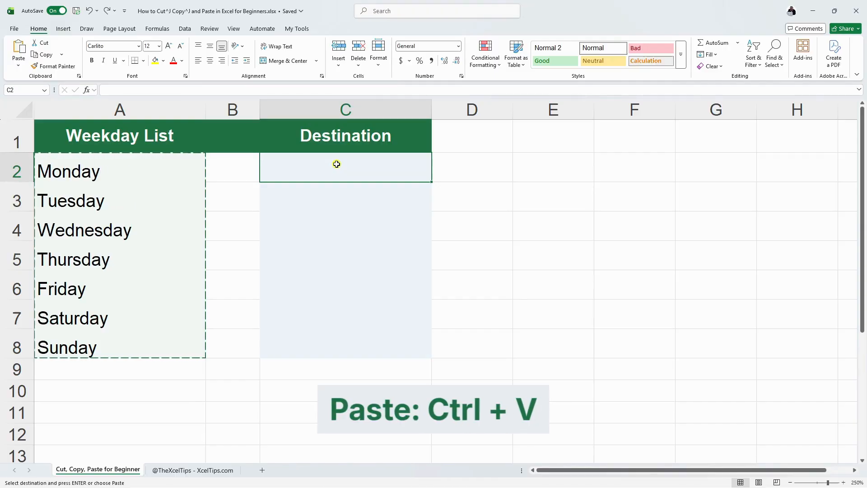
key(ctrl+v)
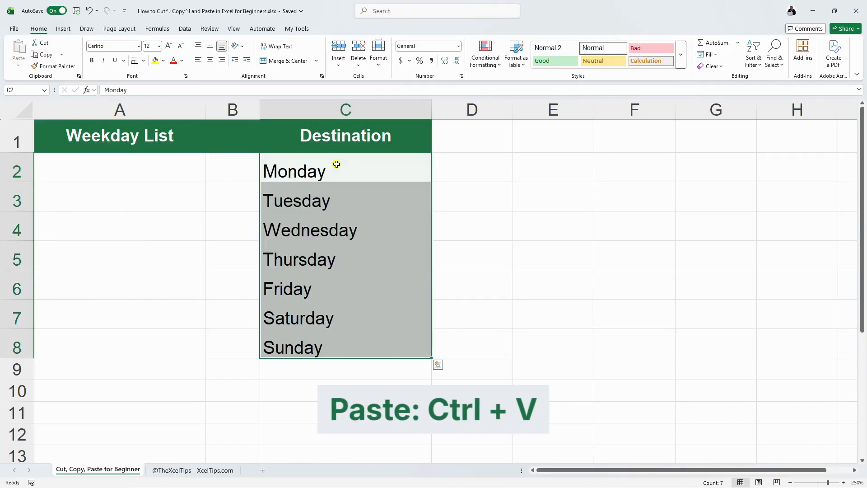
click(240, 169)
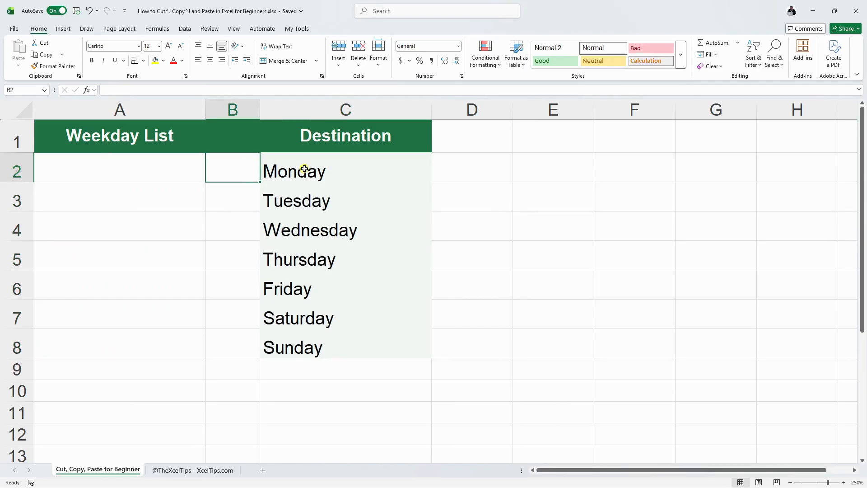
click(289, 168)
drag(321, 171, 325, 351)
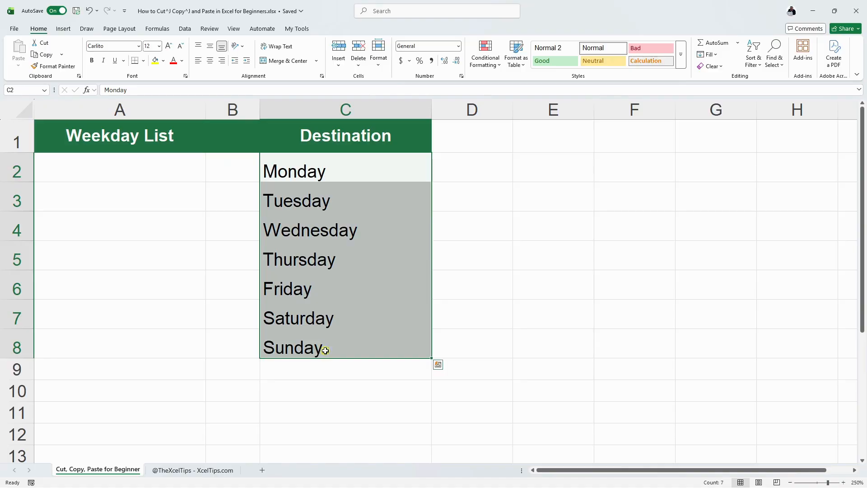
click(157, 163)
drag(161, 164, 171, 339)
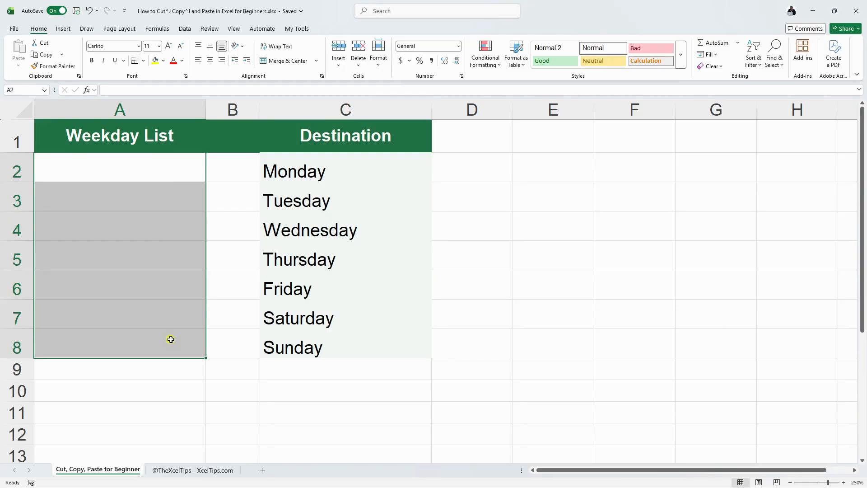
click(234, 171)
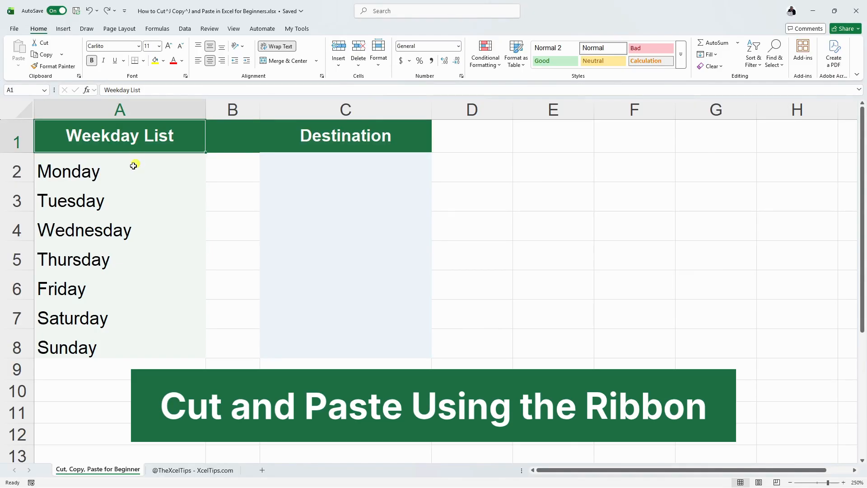
Move the weekday list from A2:A8 to the Destination column starting at C2 with the Cut and Paste commands.
drag(132, 167, 109, 346)
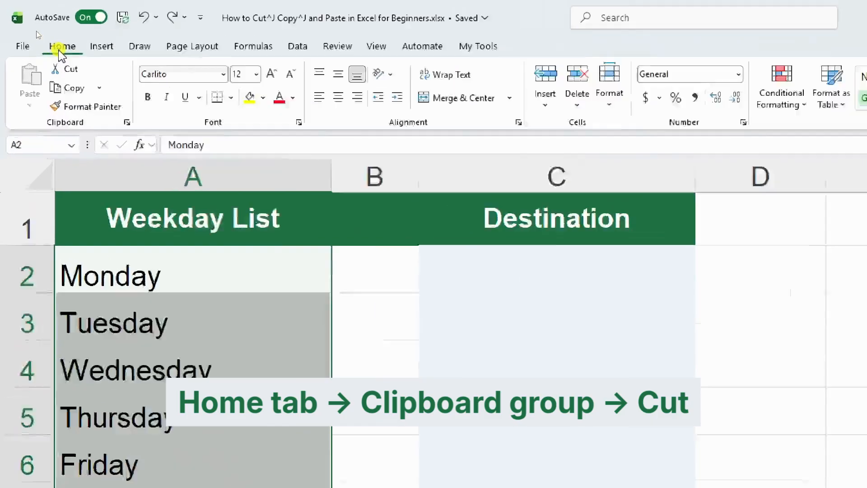
click(37, 32)
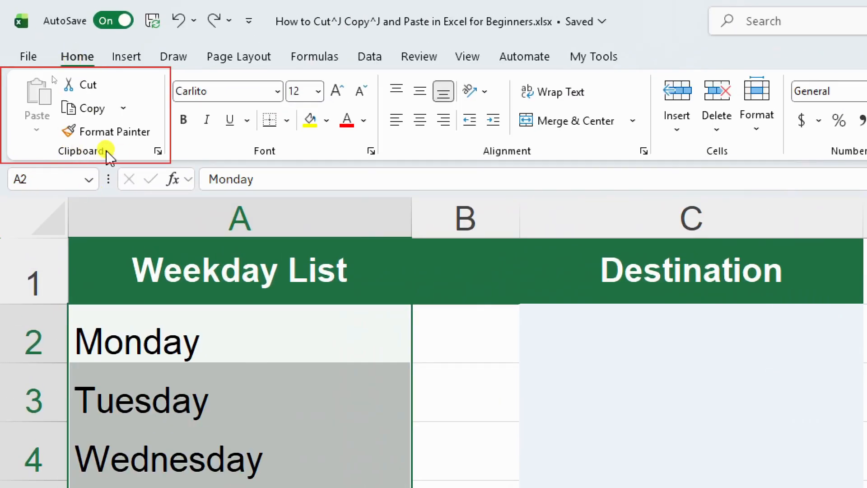
click(80, 78)
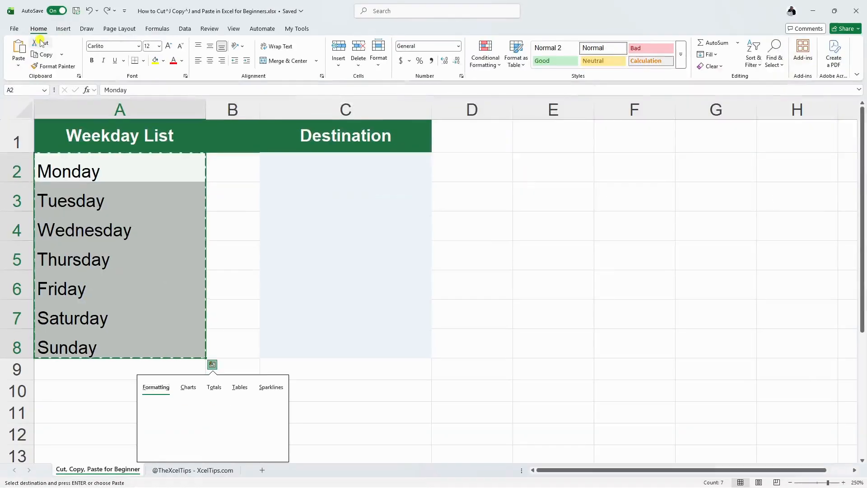
click(321, 157)
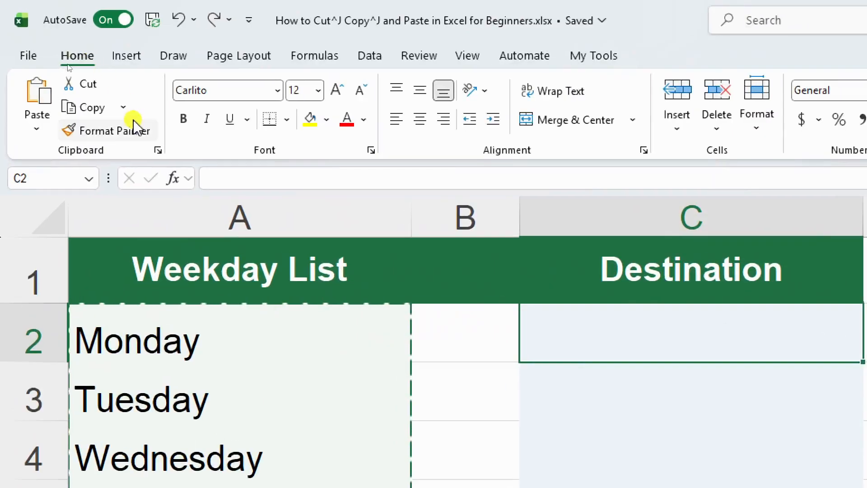
click(32, 94)
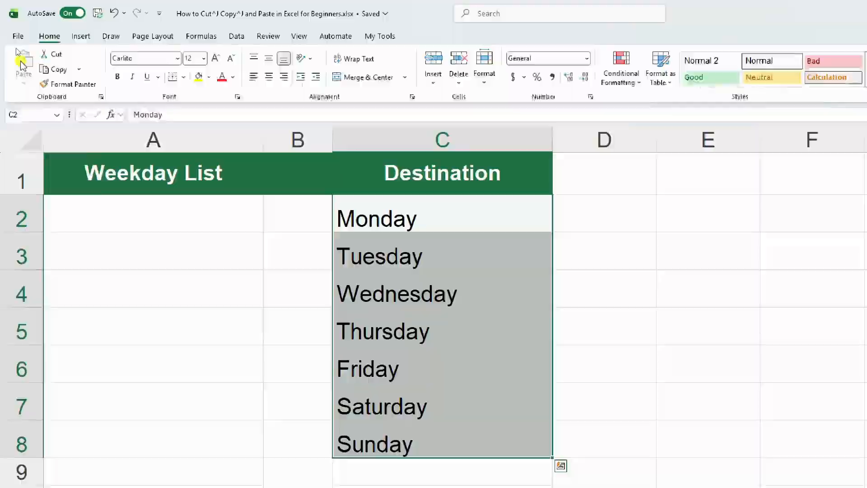
key(ctrl+q)
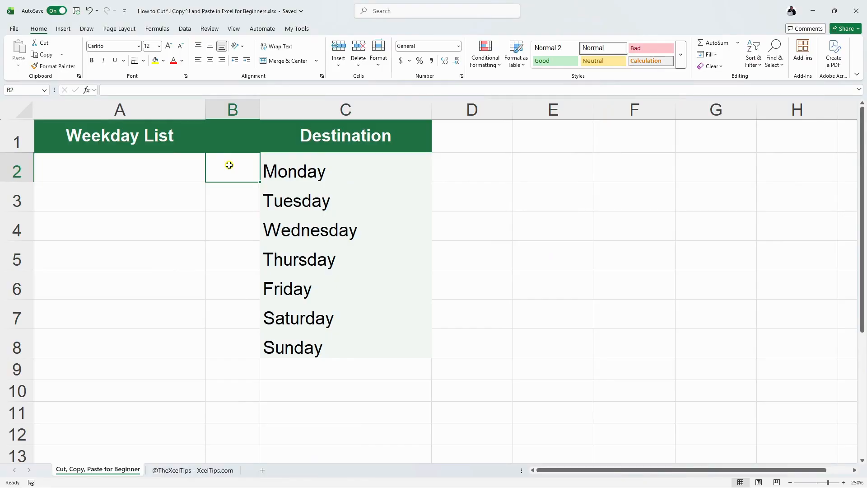
drag(166, 167, 164, 338)
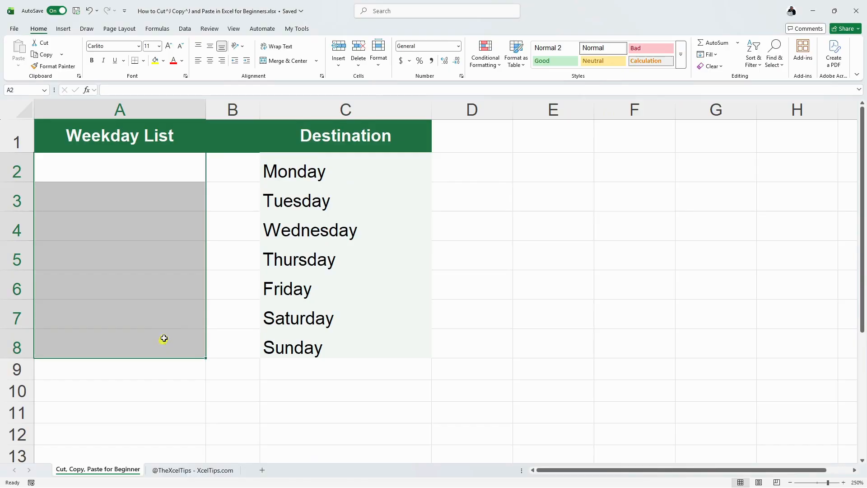
drag(299, 168, 304, 345)
click(215, 180)
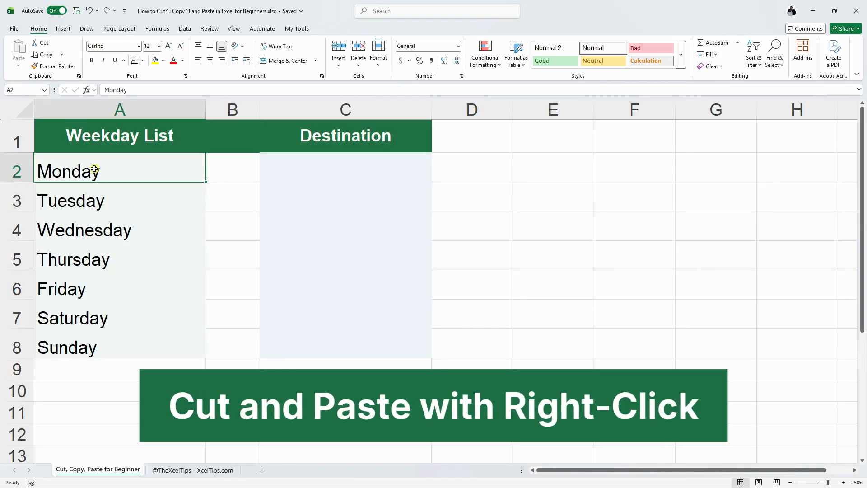
Cut the range A2:A8 under Weekday List and paste it at C2 under Destination.
drag(112, 172, 100, 343)
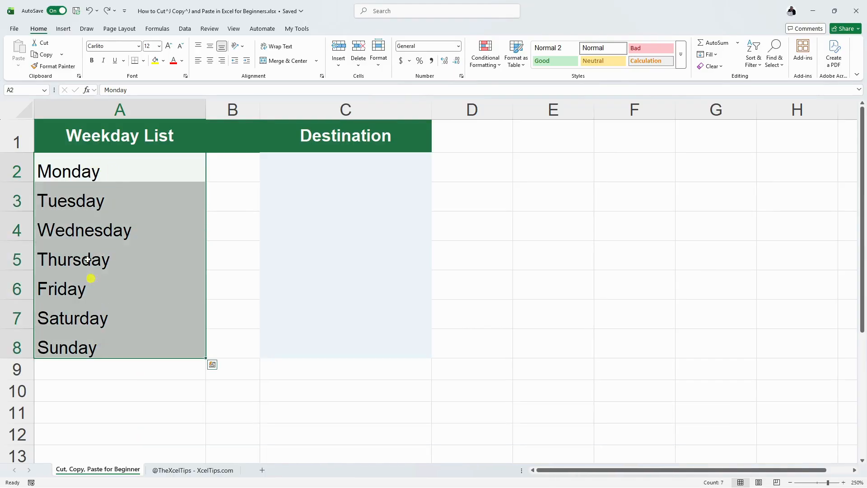
right_click(77, 169)
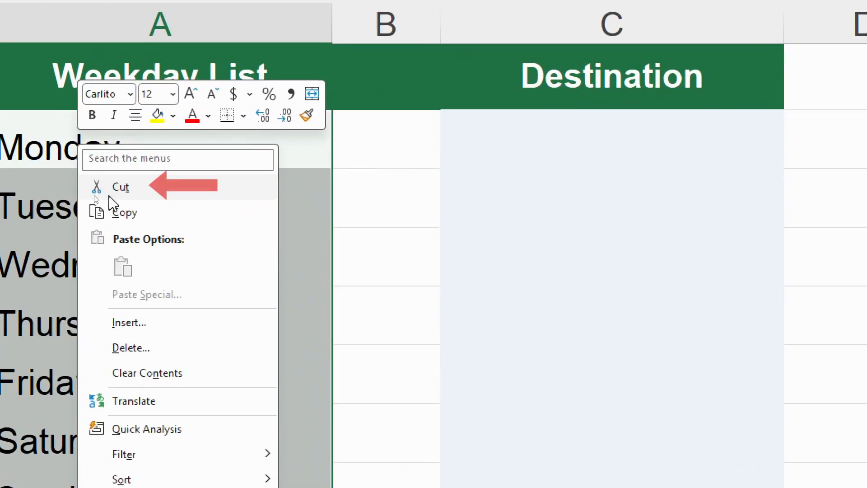
click(118, 187)
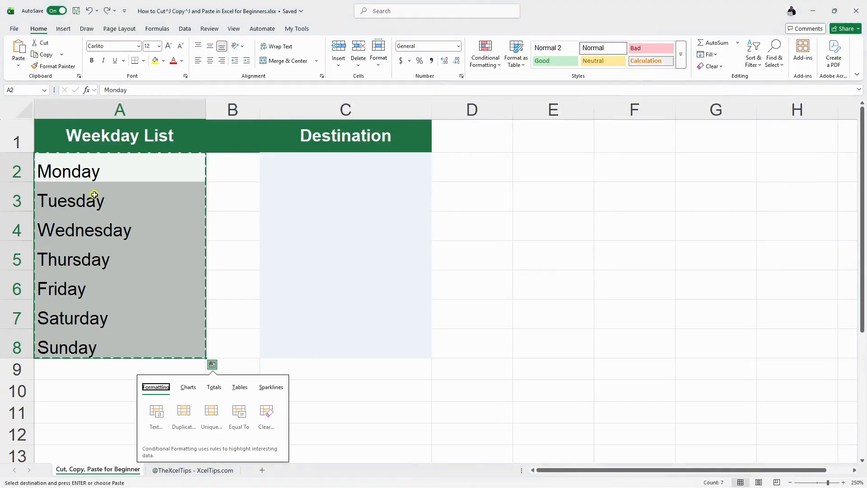
click(339, 167)
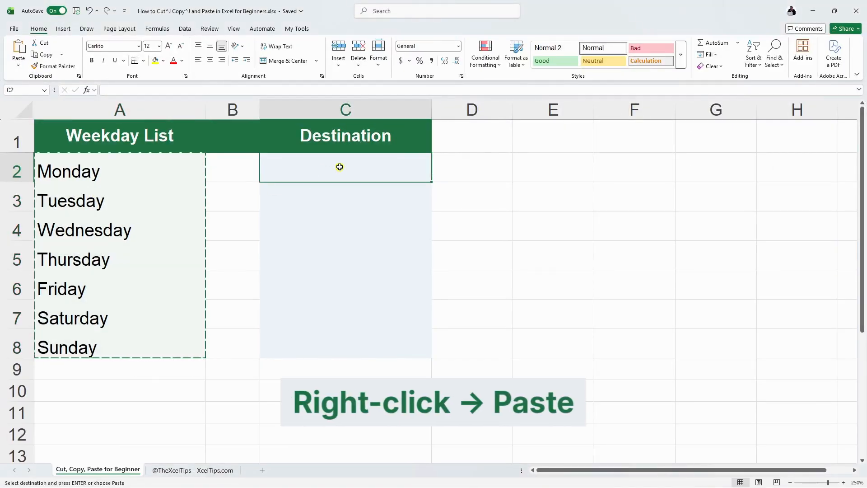
right_click(340, 167)
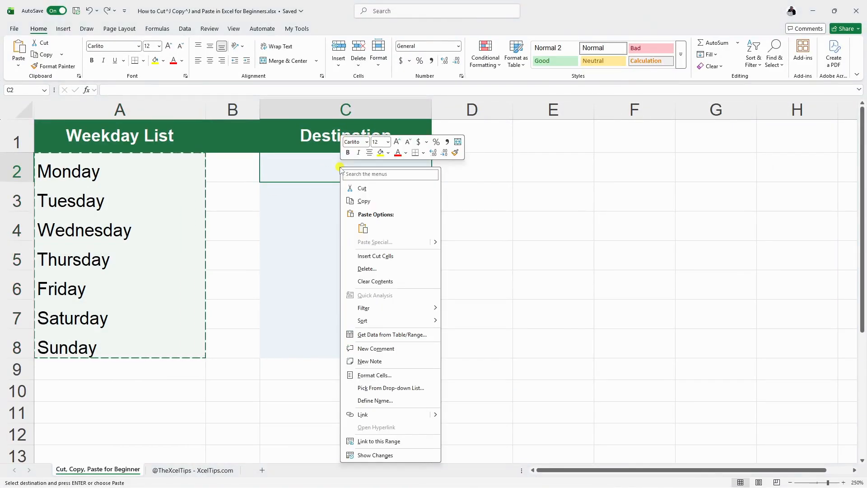
click(362, 228)
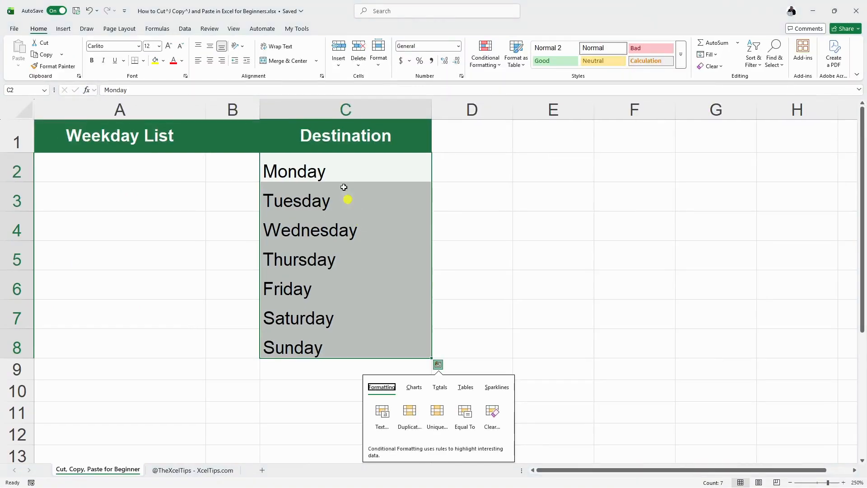
Copy the weekdays Monday to Sunday in A2:A8, paste them from C2 under Destination, and end copy mode.
click(317, 119)
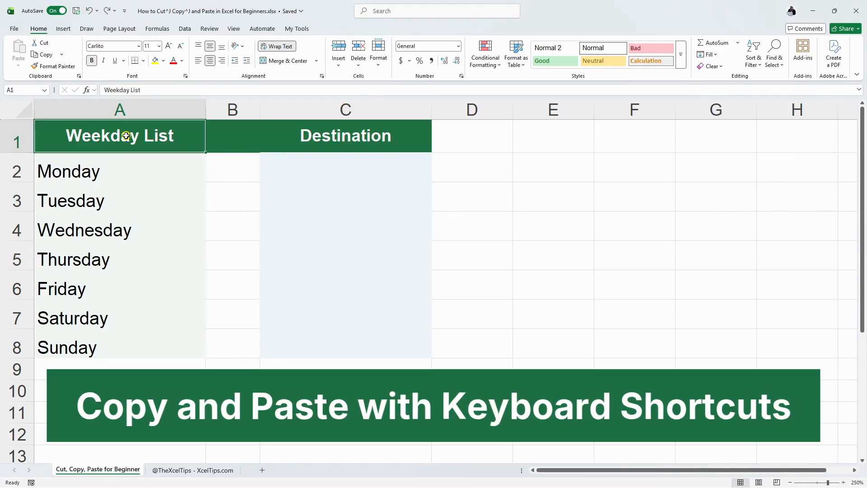
click(112, 171)
drag(112, 171, 110, 339)
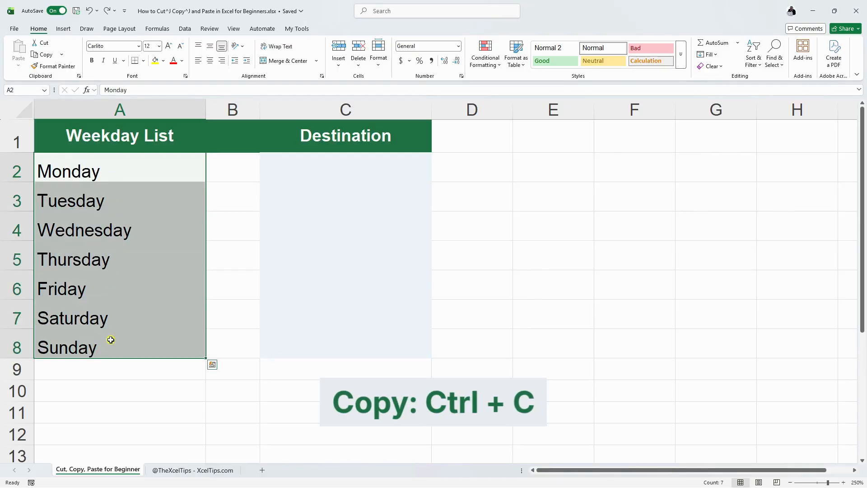
key(ctrl+c)
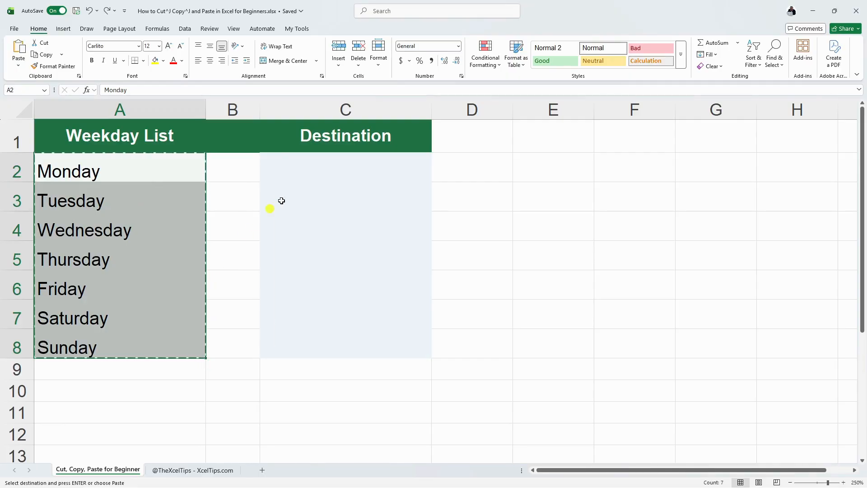
click(322, 173)
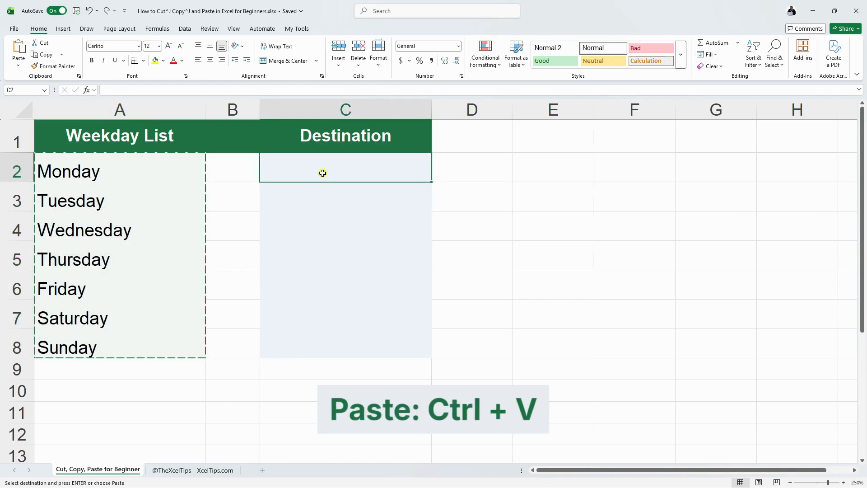
key(ctrl+v)
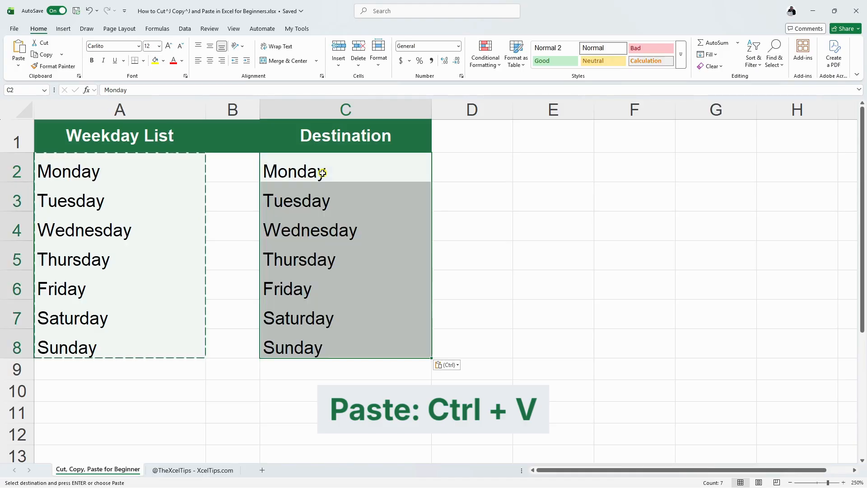
click(322, 173)
key(Escape)
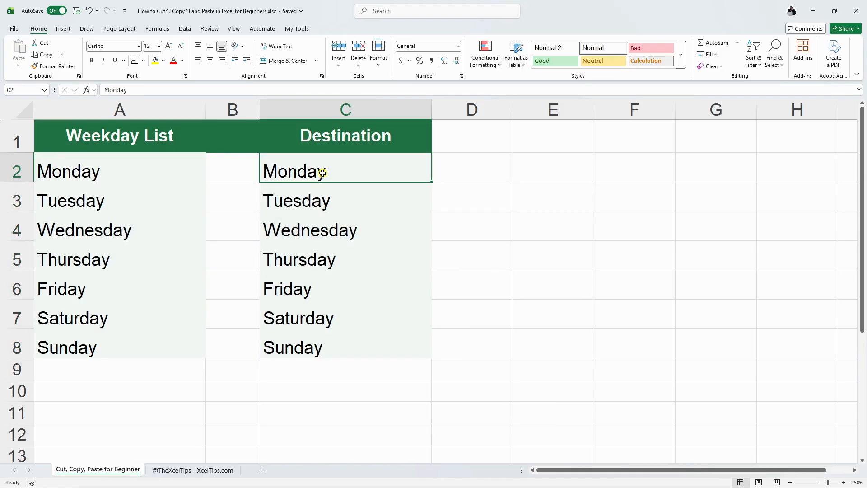
Compare the pasted weekdays in C2:C8 with the original list in A2:A8.
drag(322, 173, 330, 344)
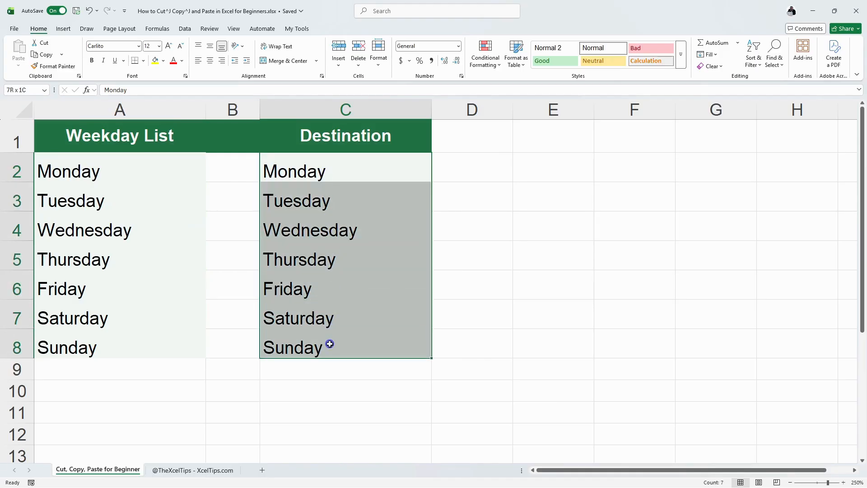
click(138, 170)
drag(153, 171, 156, 344)
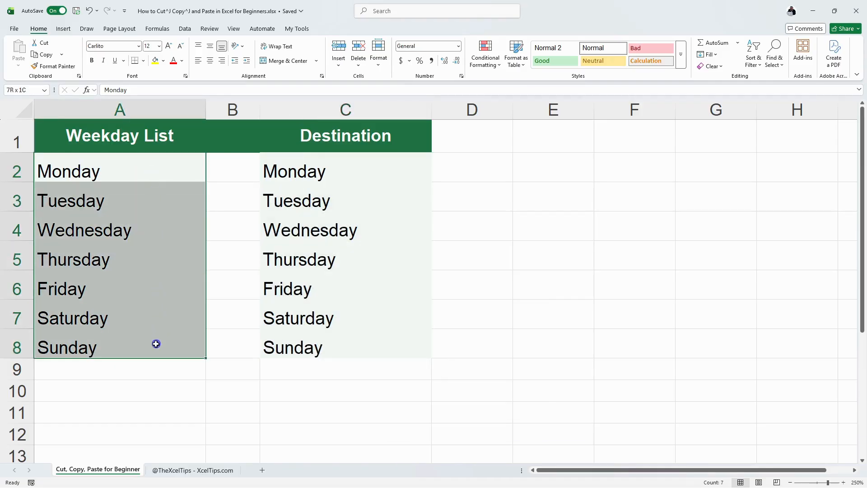
click(140, 162)
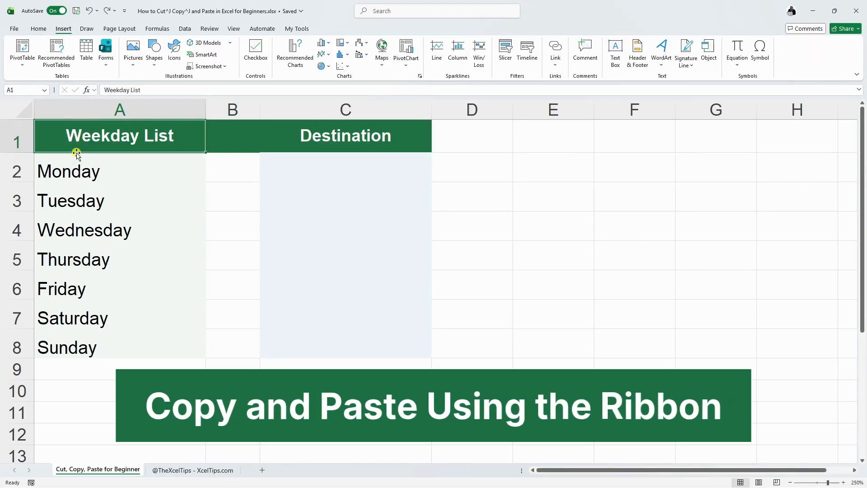
Duplicate the weekday list from A2:A8 into the Destination column starting at C2 with the Copy and Paste commands.
drag(91, 167, 87, 343)
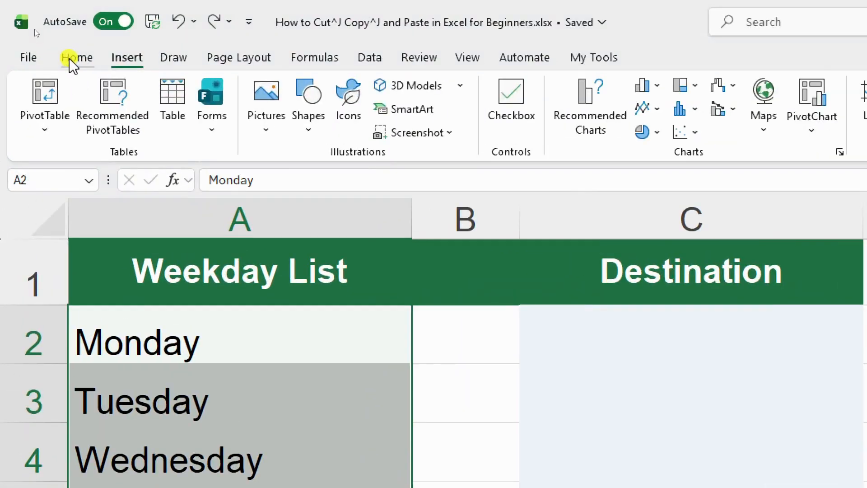
click(36, 30)
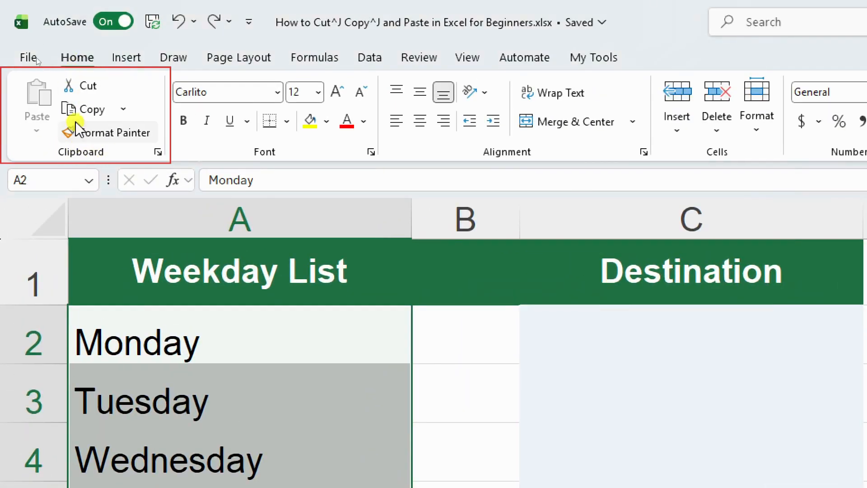
click(70, 111)
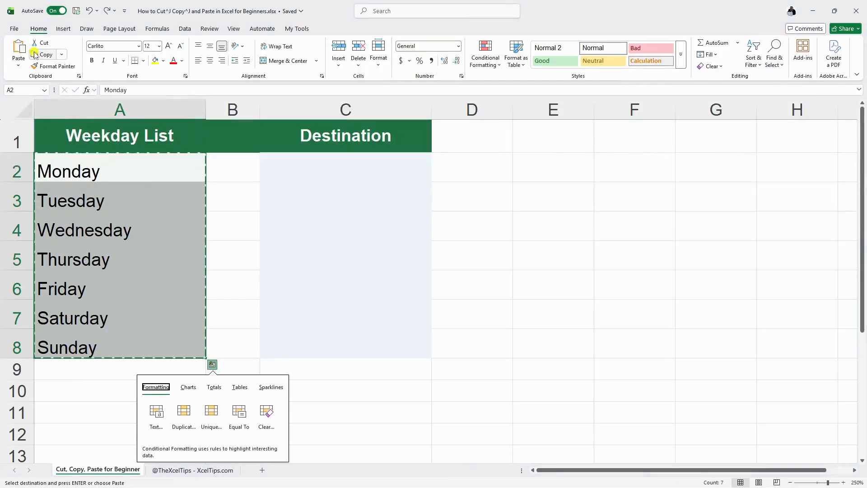
click(345, 166)
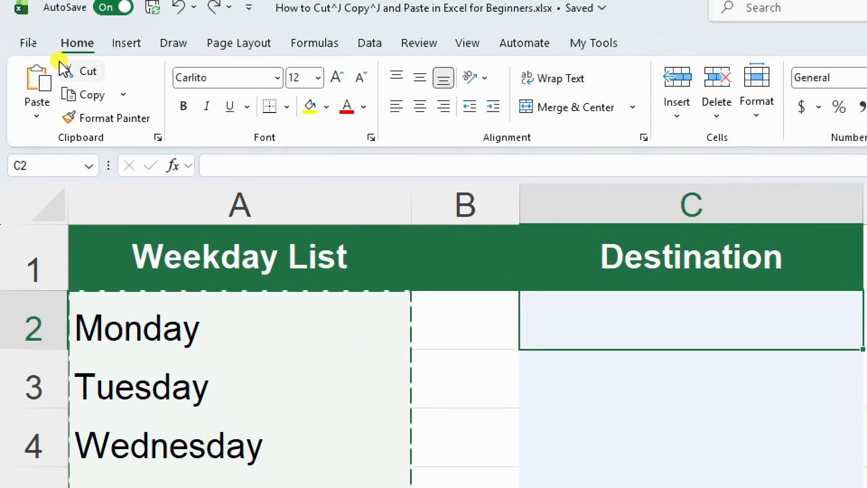
click(34, 87)
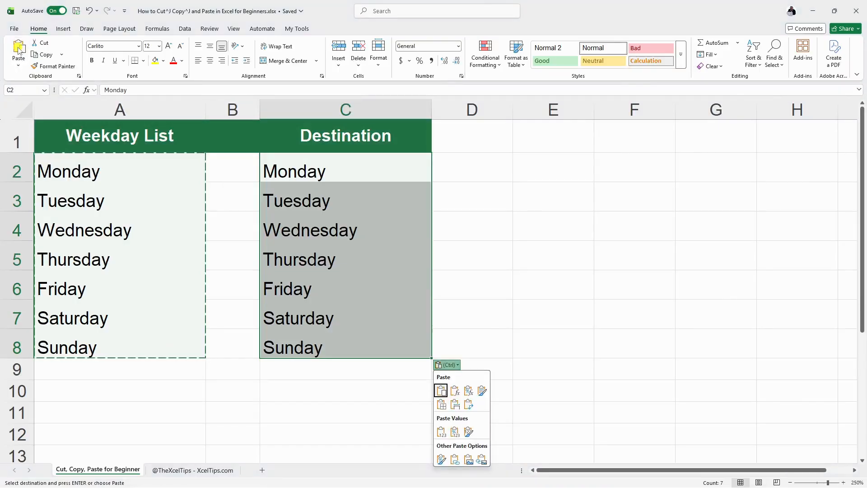
click(331, 135)
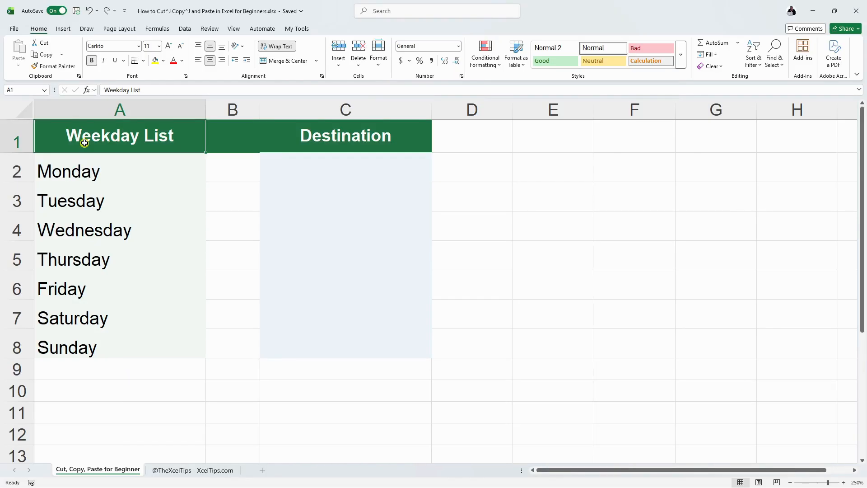
Copy the range A2:A8 under Weekday List, paste it with the standard Paste option at C2, and end copy mode.
click(89, 175)
drag(89, 174, 85, 337)
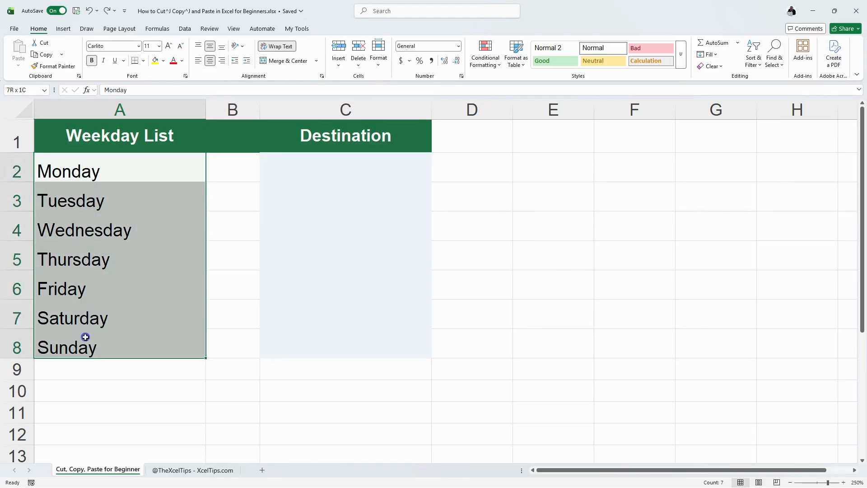
right_click(71, 172)
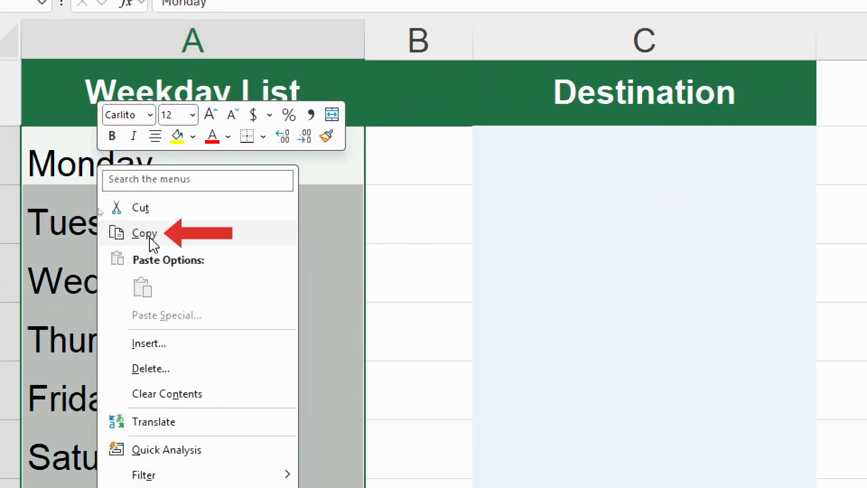
click(96, 206)
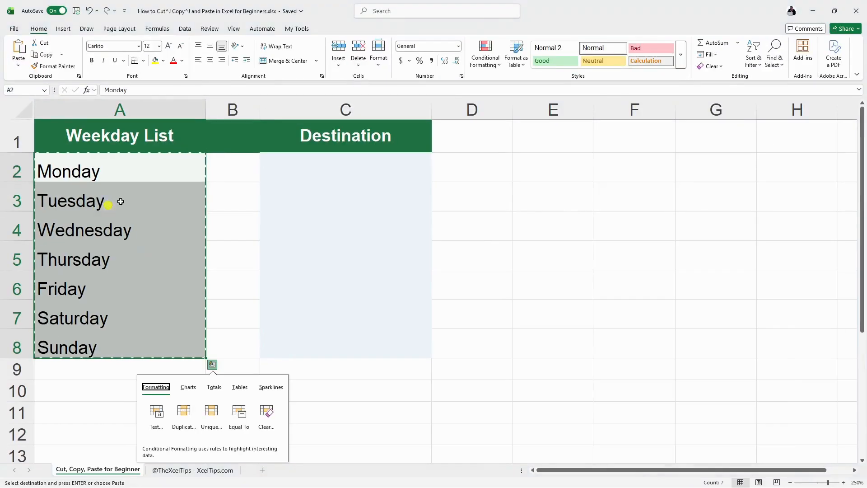
click(317, 172)
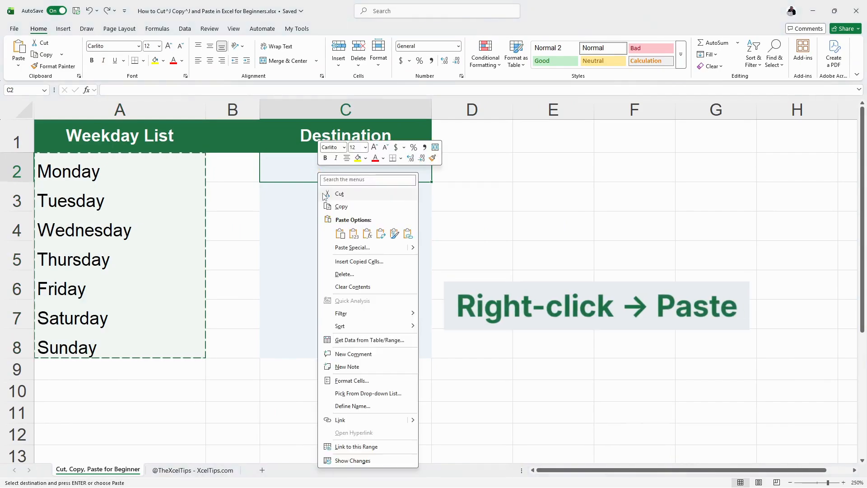
click(340, 234)
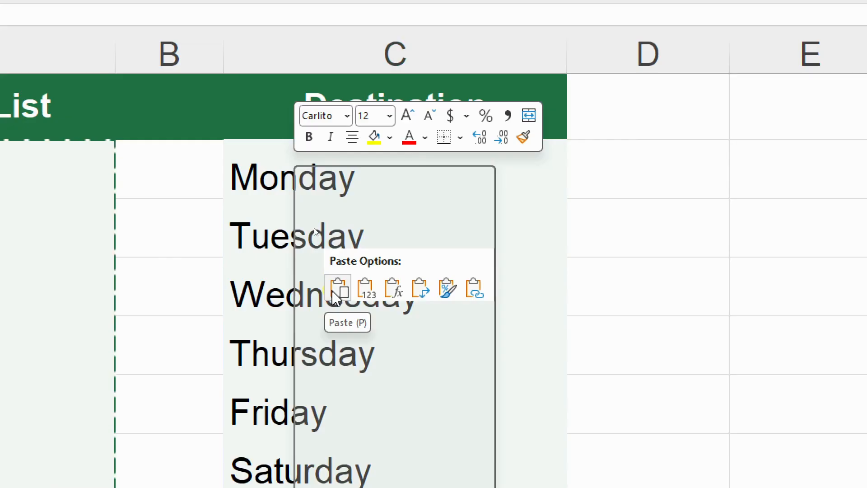
click(333, 291)
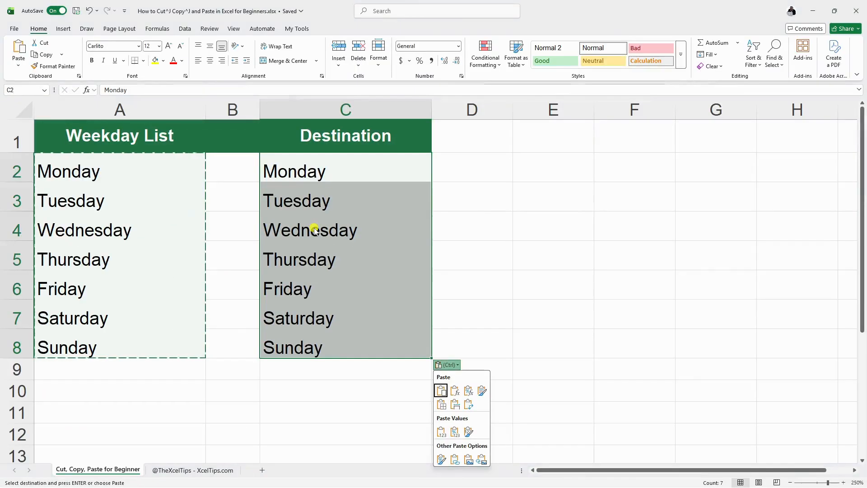
key(Escape)
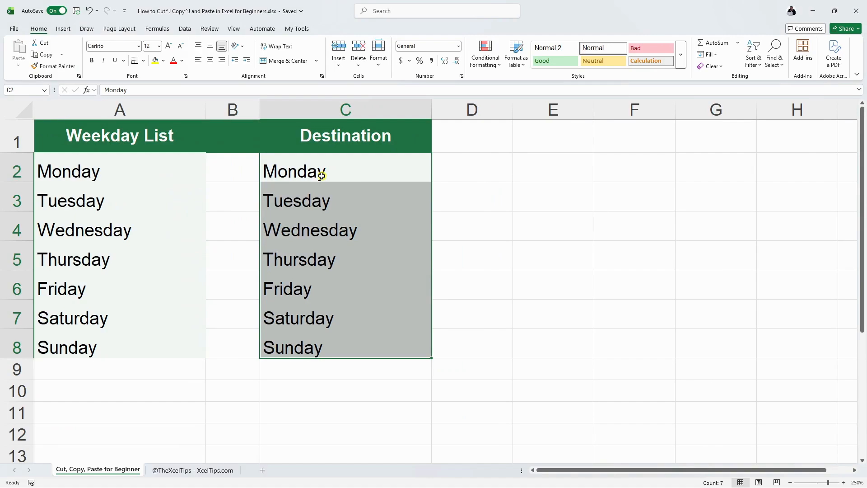
Review the original weekday list in A2:A8 beside its copy in the Destination column.
drag(138, 173, 139, 345)
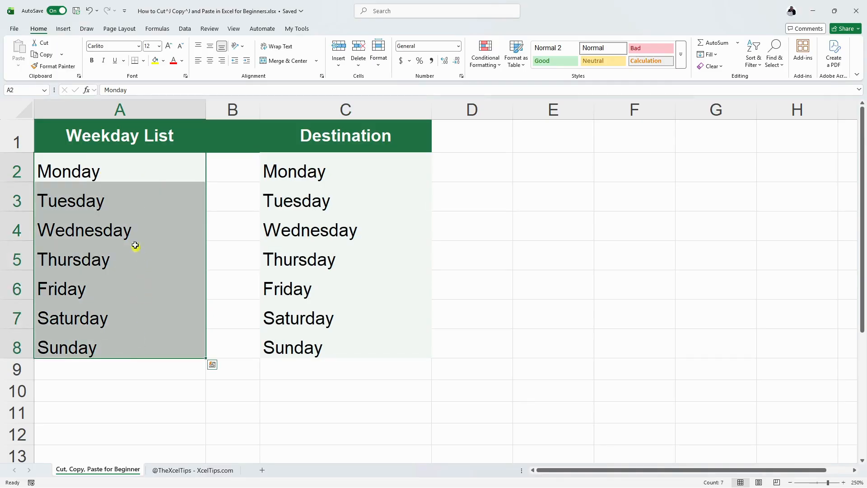
click(117, 176)
click(118, 175)
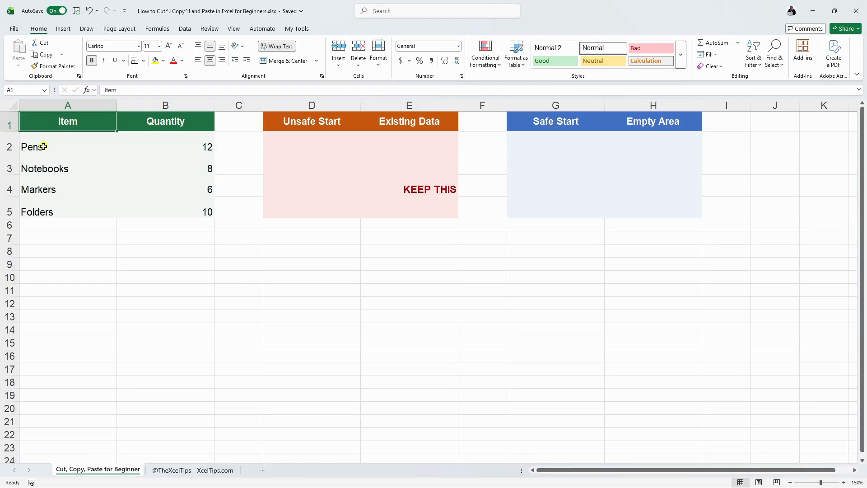
Copy the items and quantities from Pens to Folders in A2:B5.
drag(39, 145, 171, 210)
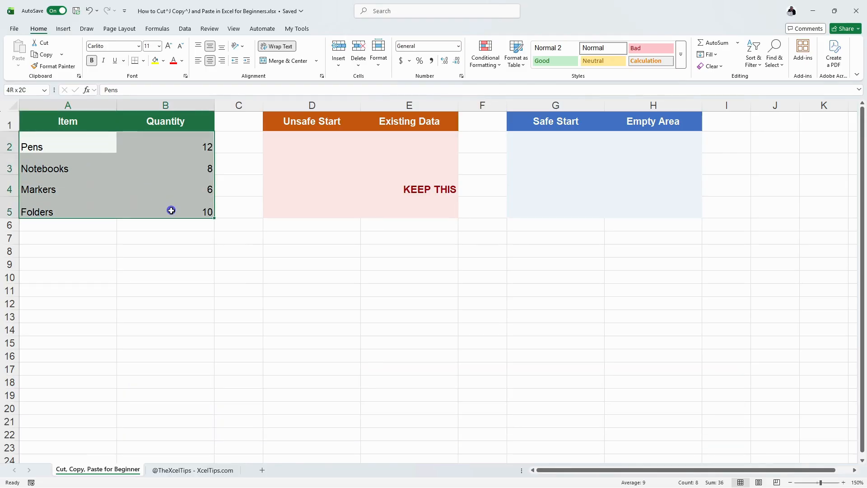
right_click(170, 210)
click(195, 211)
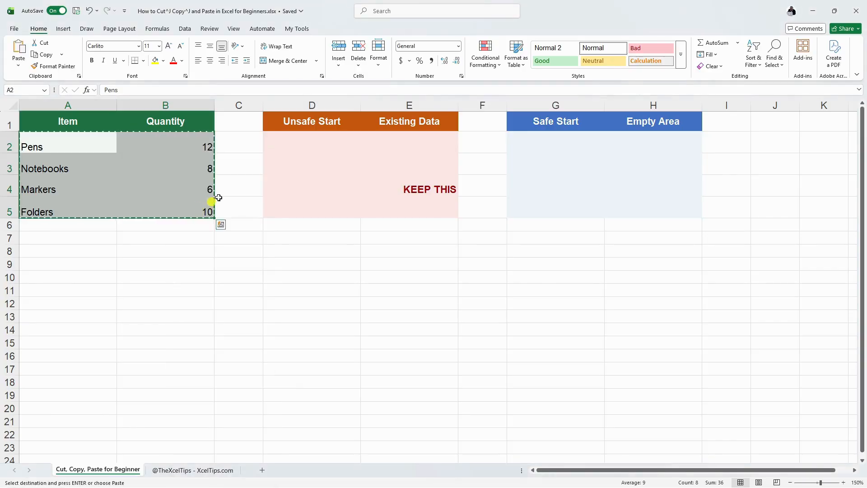
Check the Unsafe Start area D2:E5 for existing data and preview pasting the copied items at D2.
click(294, 143)
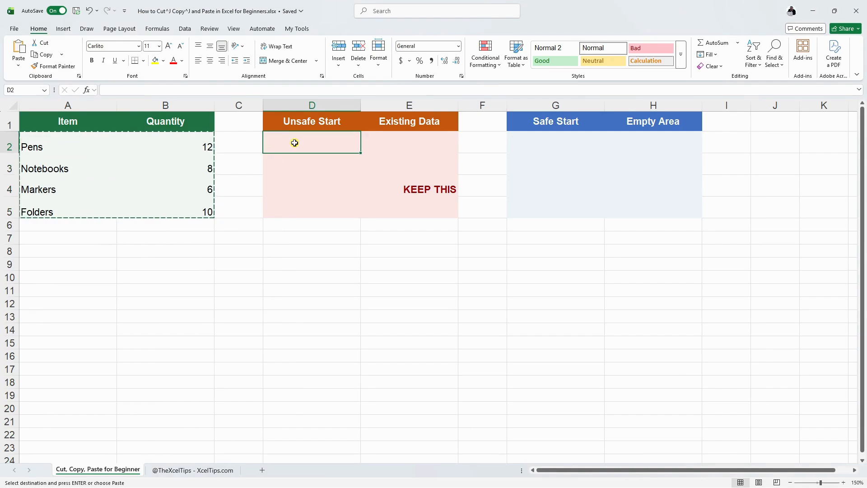
drag(295, 143, 403, 200)
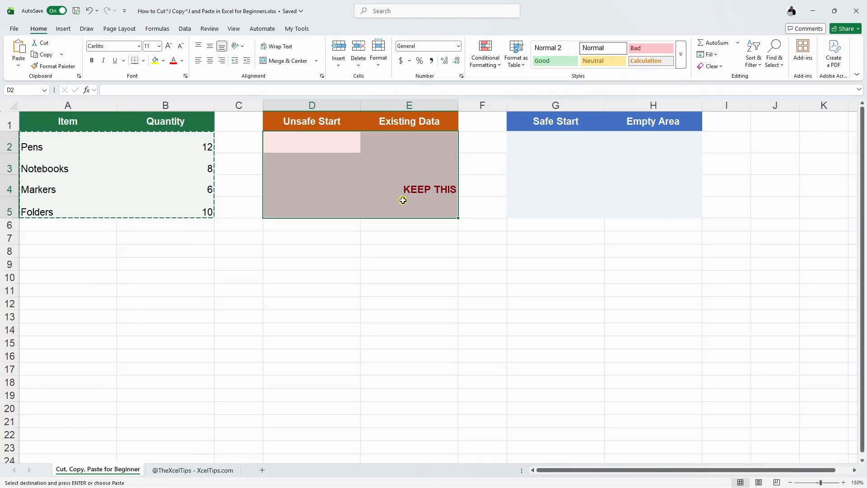
click(297, 143)
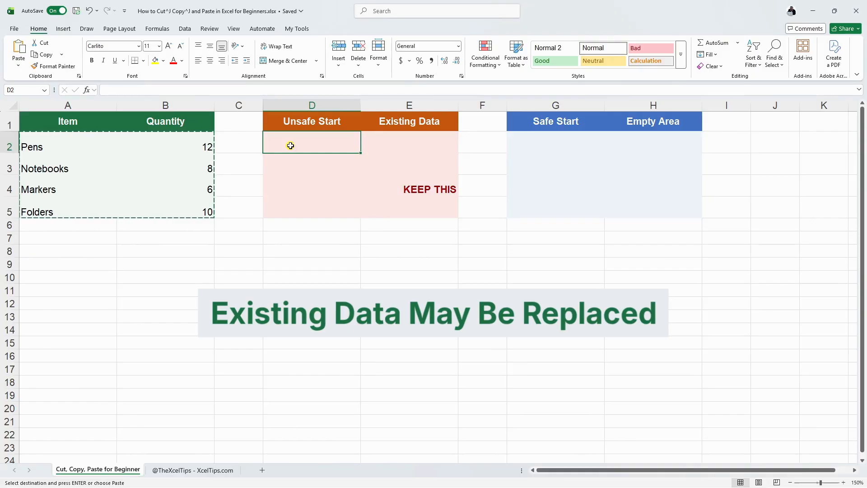
right_click(291, 145)
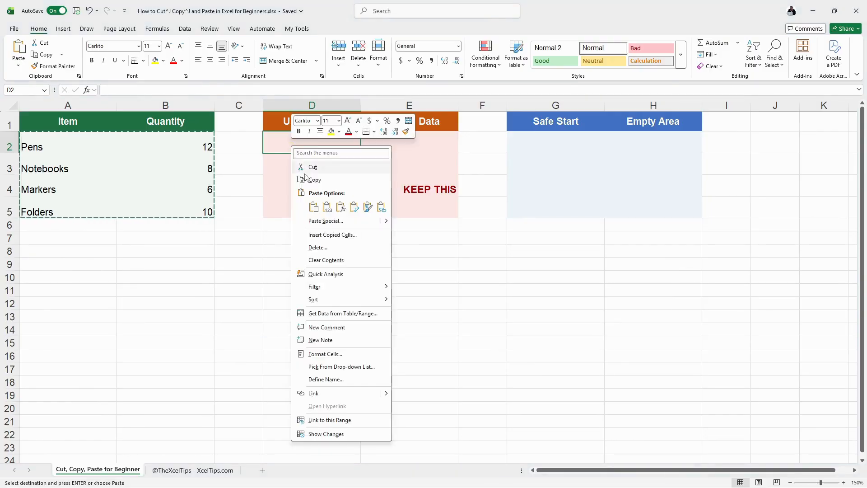
click(313, 207)
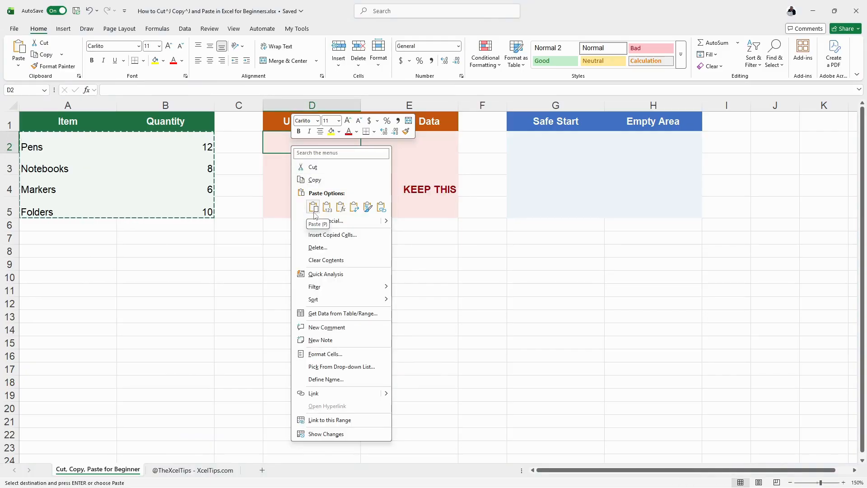
click(314, 209)
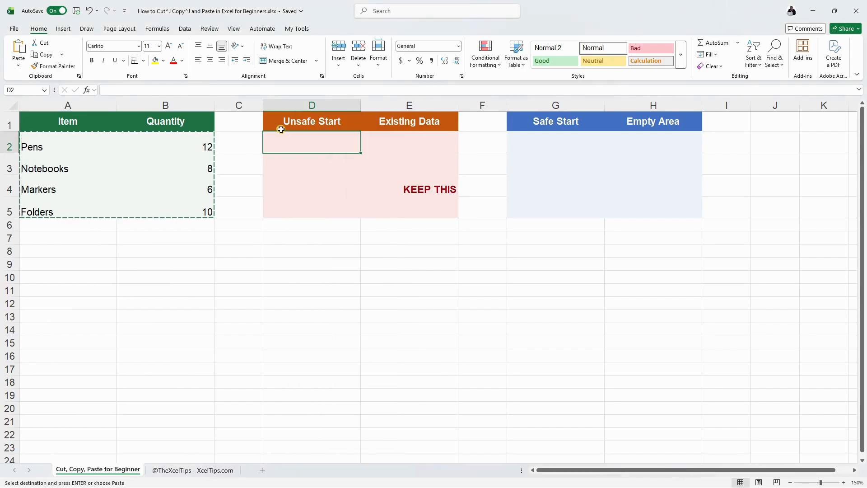
click(424, 188)
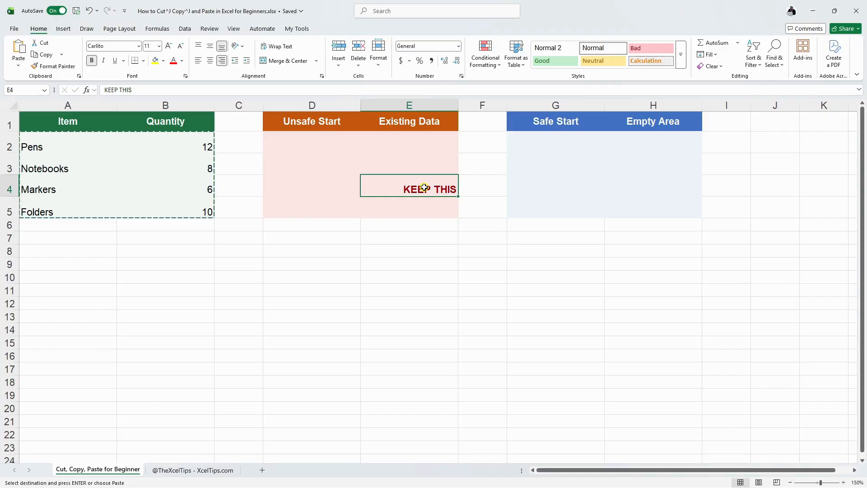
click(311, 144)
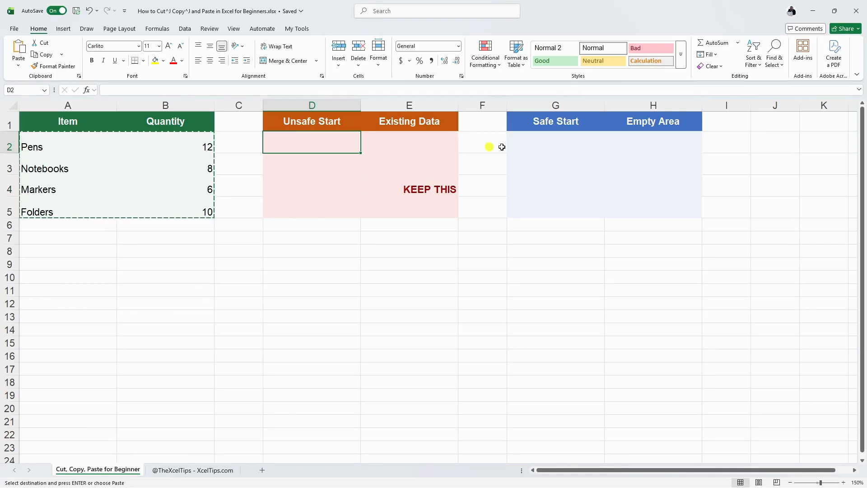
Paste the copied items and quantities into the empty Safe Start area at G2 with the standard Paste option.
click(533, 145)
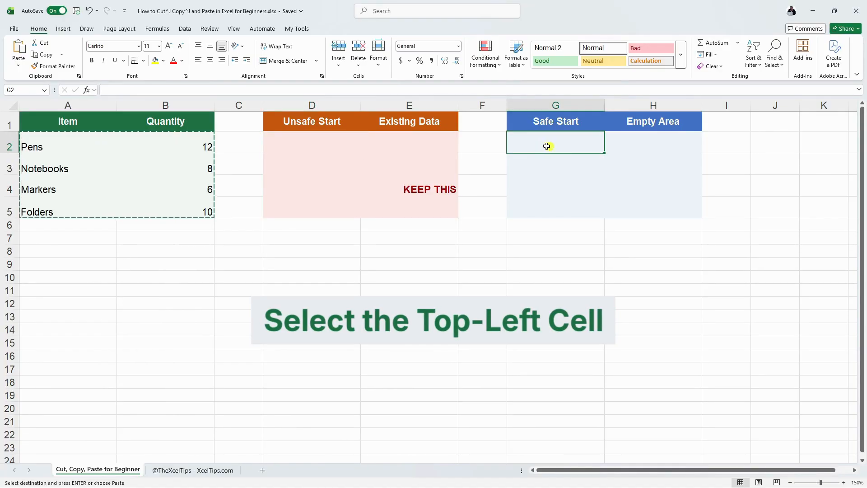
click(555, 147)
drag(569, 154, 654, 204)
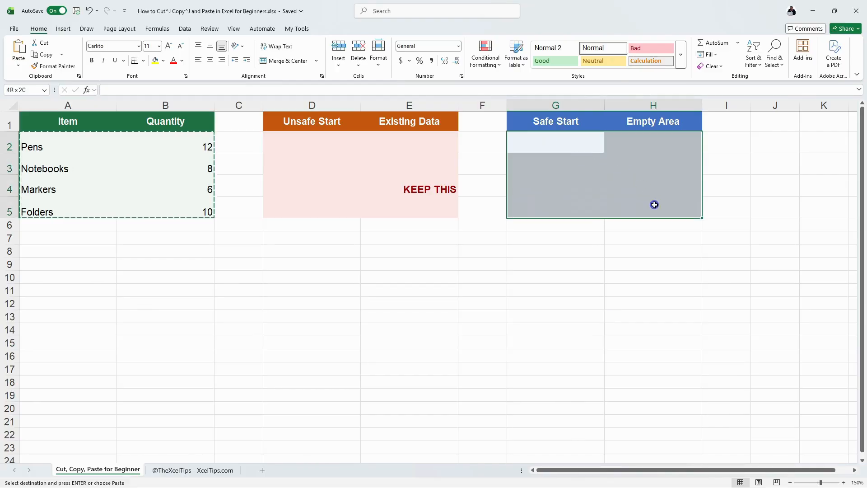
click(557, 141)
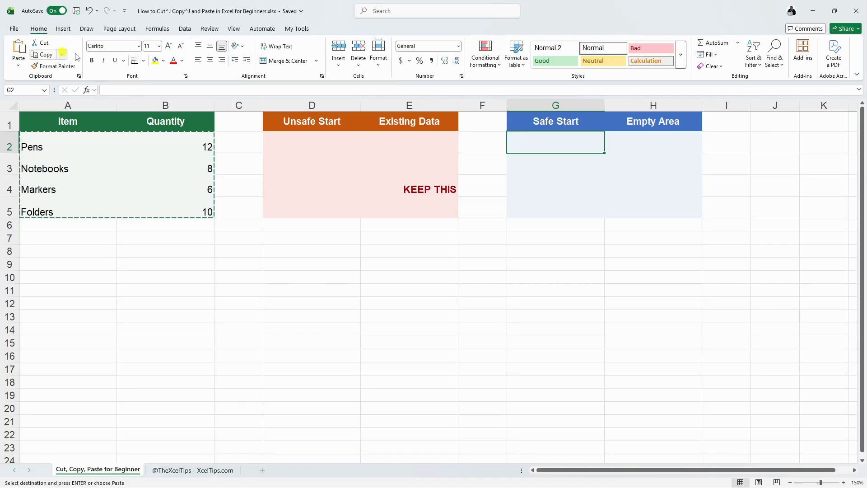
right_click(529, 142)
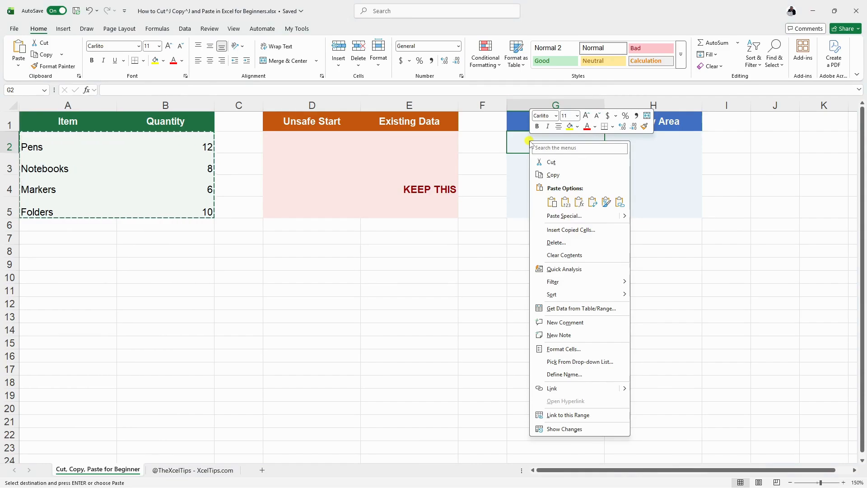
click(557, 204)
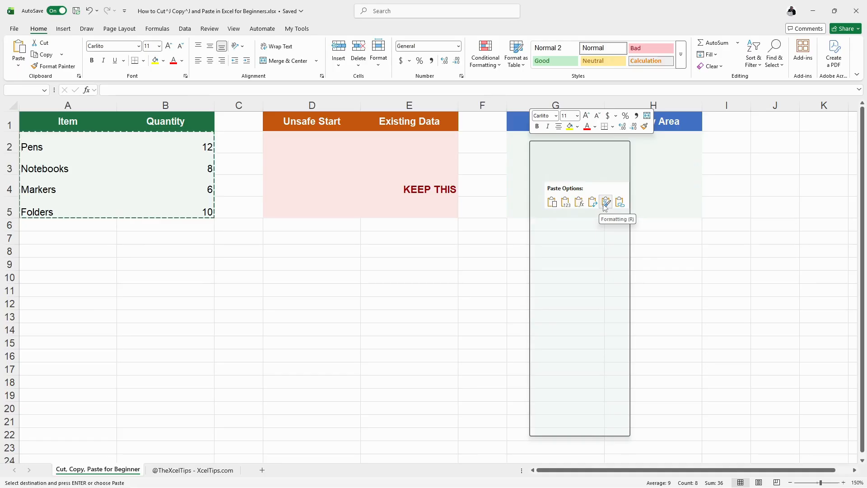
click(552, 203)
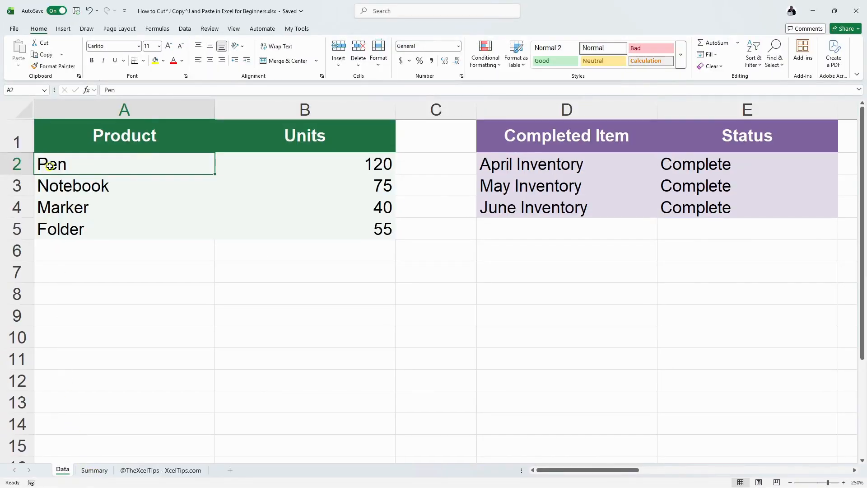
Copy the products and units in A2:B5 of the Data sheet to A2 of the Summary sheet and compare both sheets.
drag(81, 168, 309, 236)
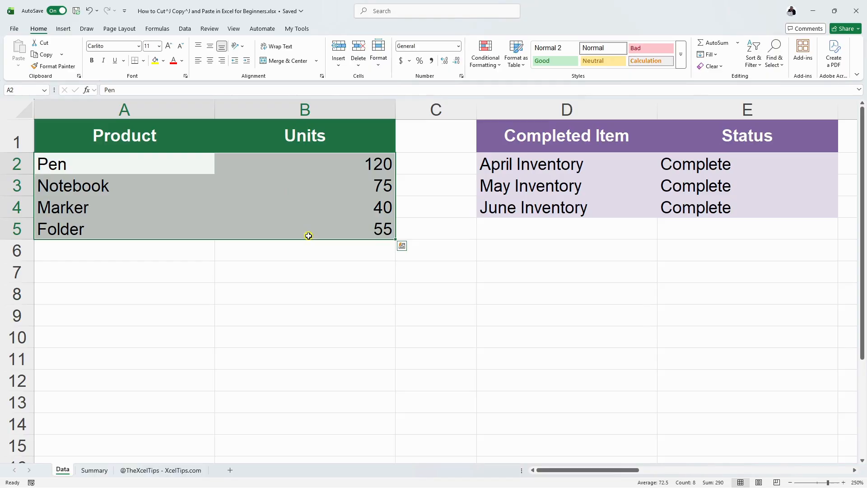
key(ctrl+c)
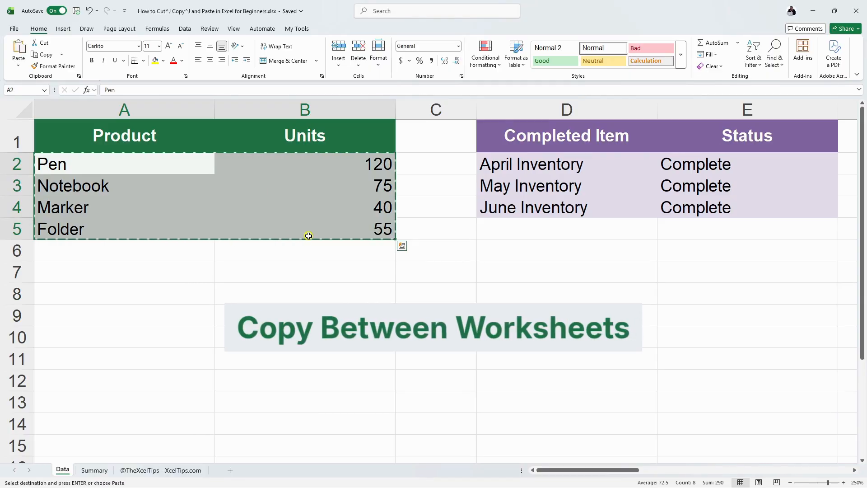
click(93, 470)
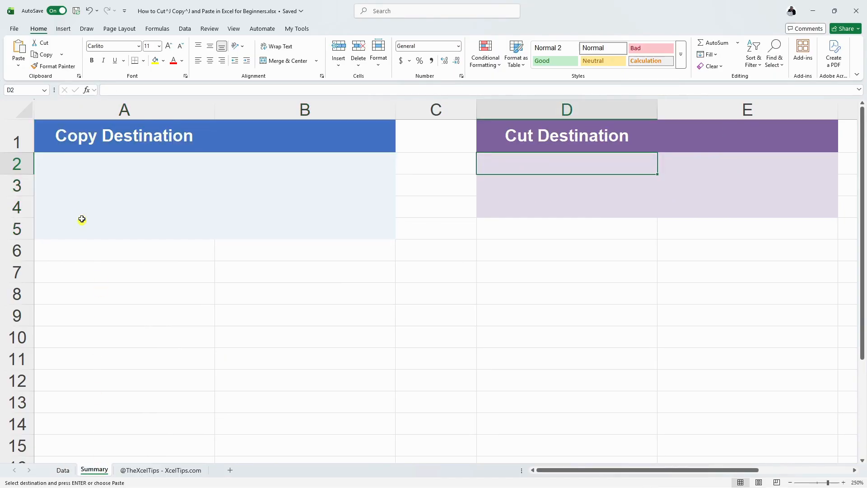
click(46, 163)
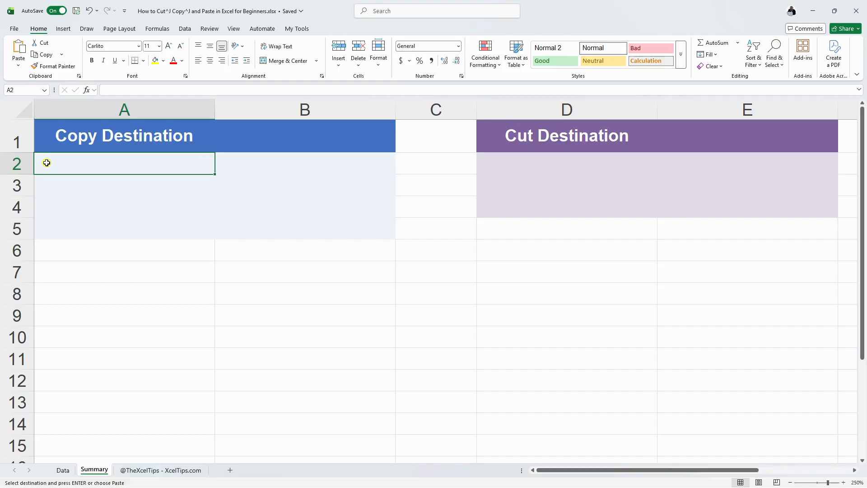
key(ctrl+v)
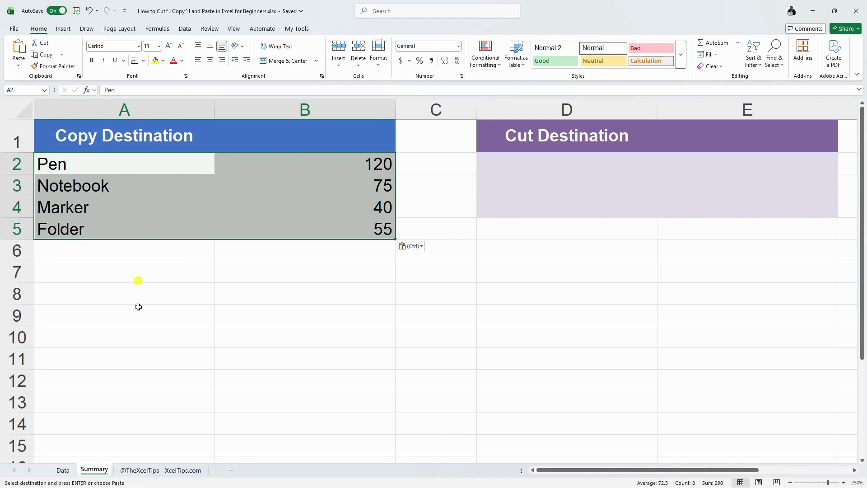
click(63, 470)
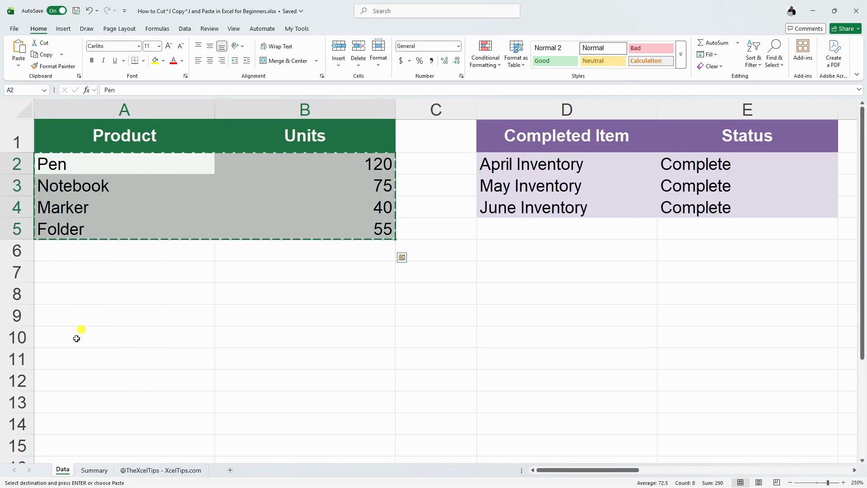
click(94, 470)
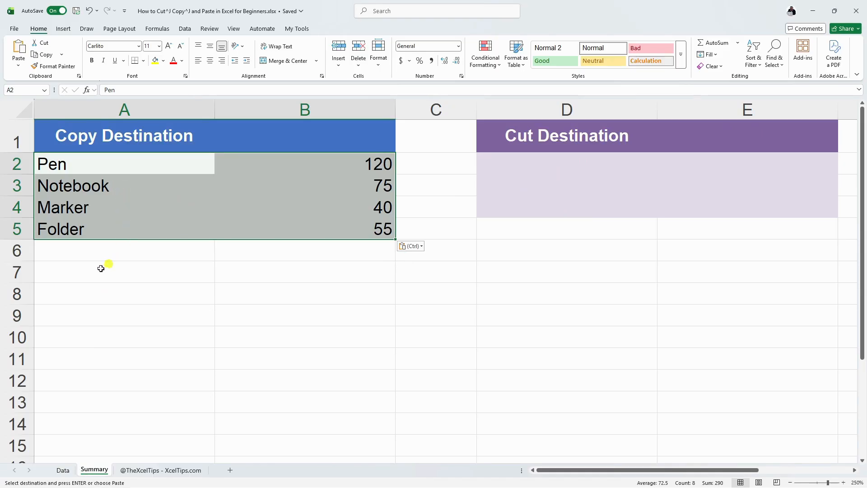
Move the completed items and statuses in D2:E4 of the Data sheet to D2 of the Summary sheet and check the source range.
click(63, 469)
drag(480, 167, 664, 215)
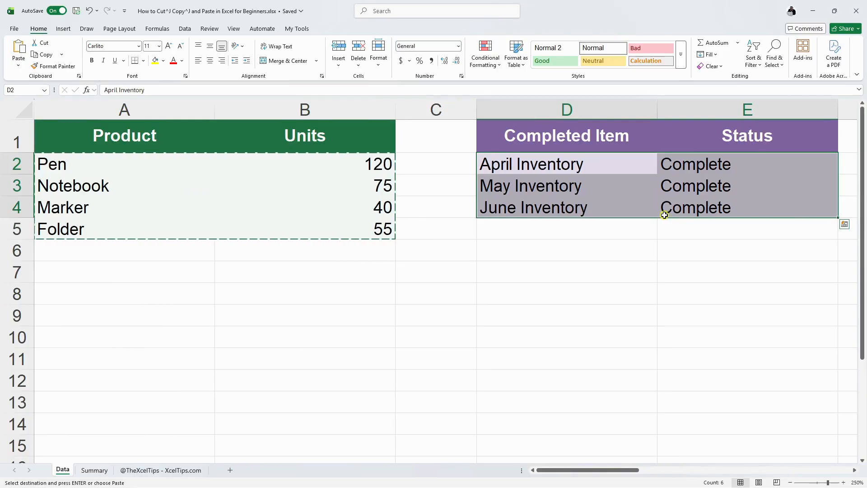
key(ctrl+x)
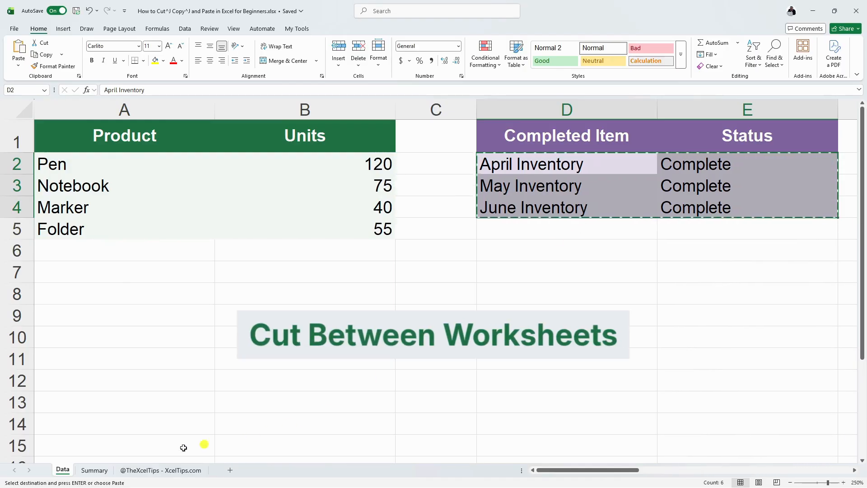
click(95, 470)
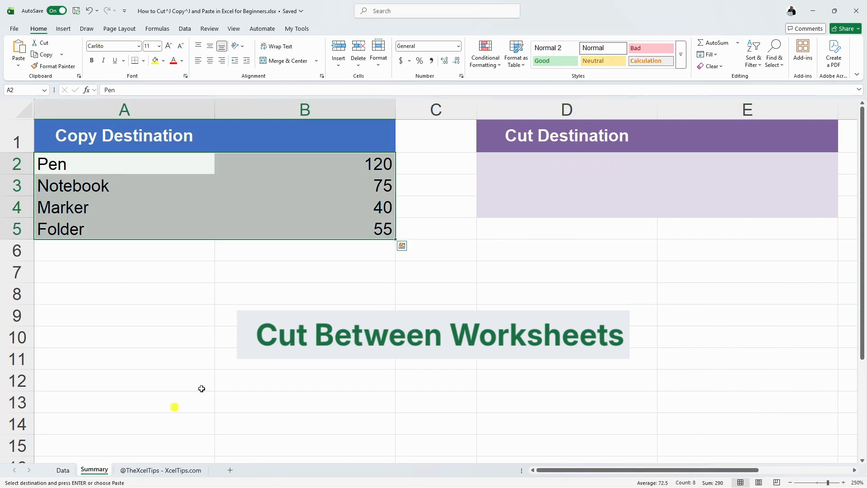
click(508, 164)
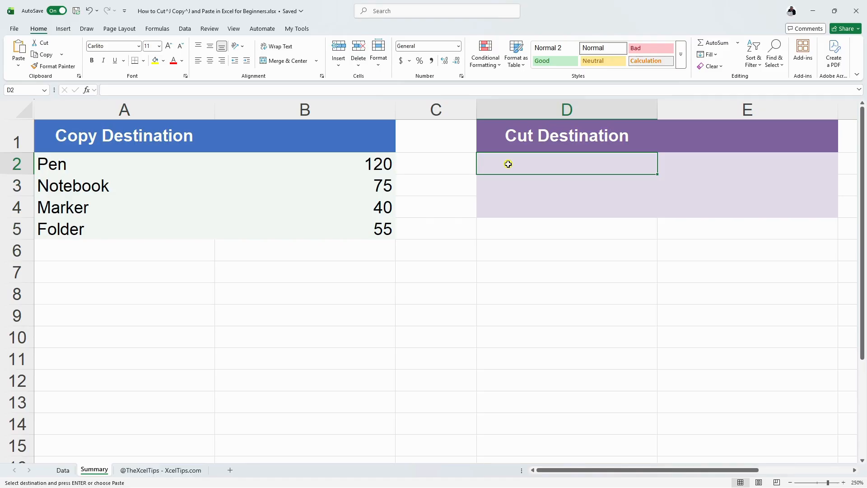
key(Return)
key(ctrl+q)
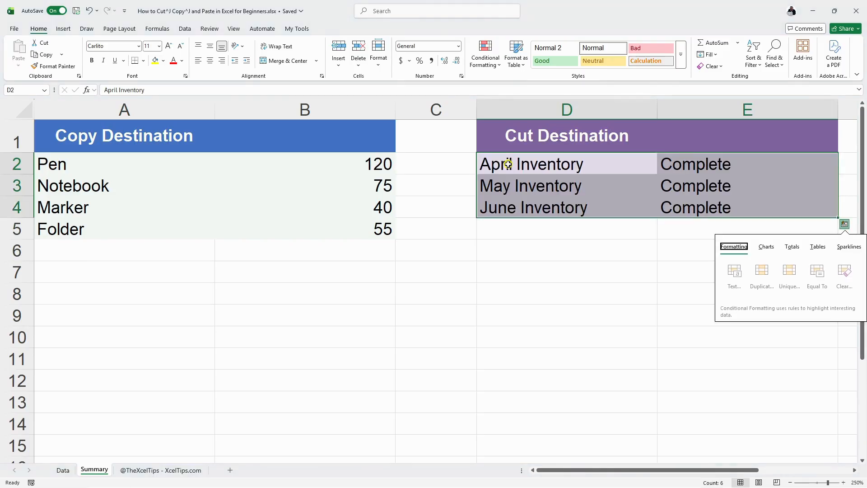
click(514, 166)
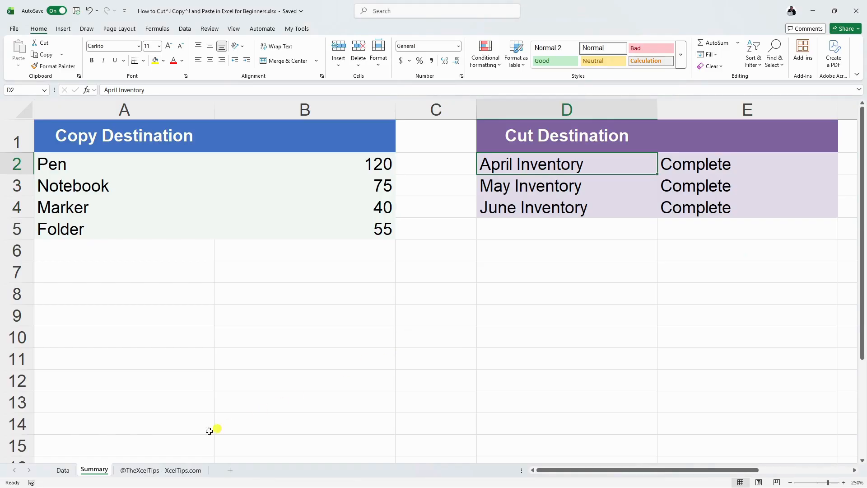
click(63, 470)
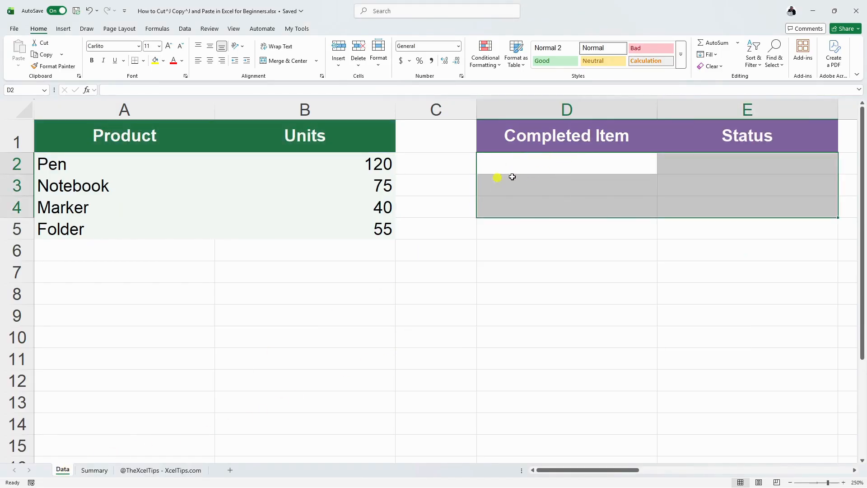
click(94, 470)
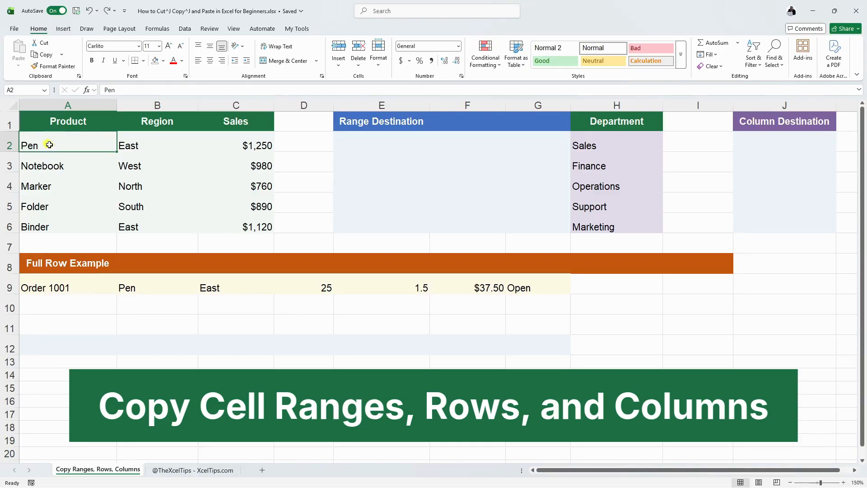
Copy the product, region and sales range A2:C6 into the Range Destination area at E2.
drag(51, 147, 54, 226)
drag(44, 142, 247, 229)
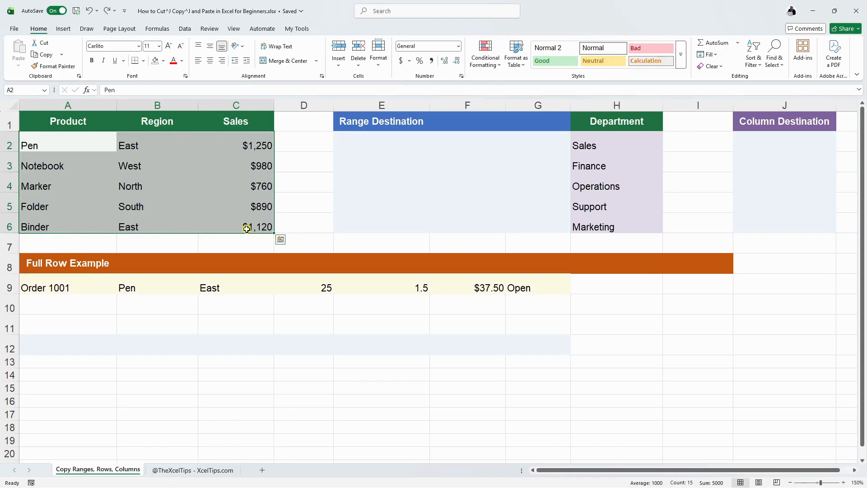
key(ctrl+c)
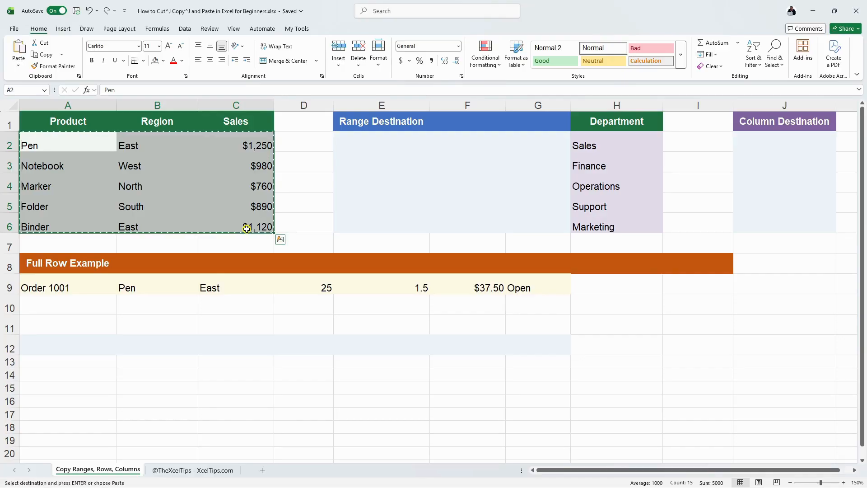
click(359, 138)
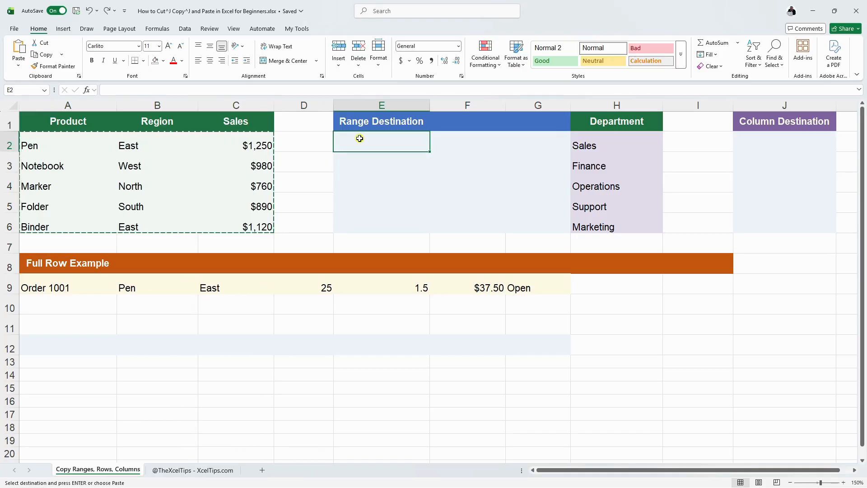
click(359, 138)
key(Return)
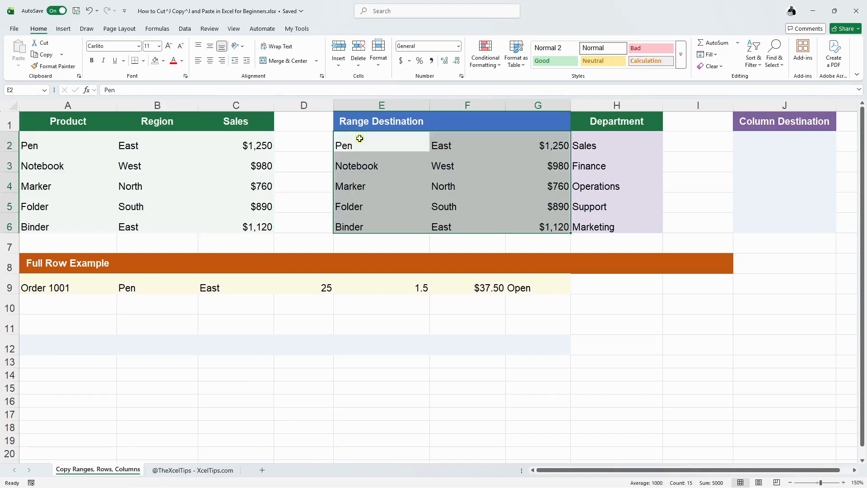
Copy the entire order row 9 under Full Row Example onto row 12 and end copy mode.
click(11, 265)
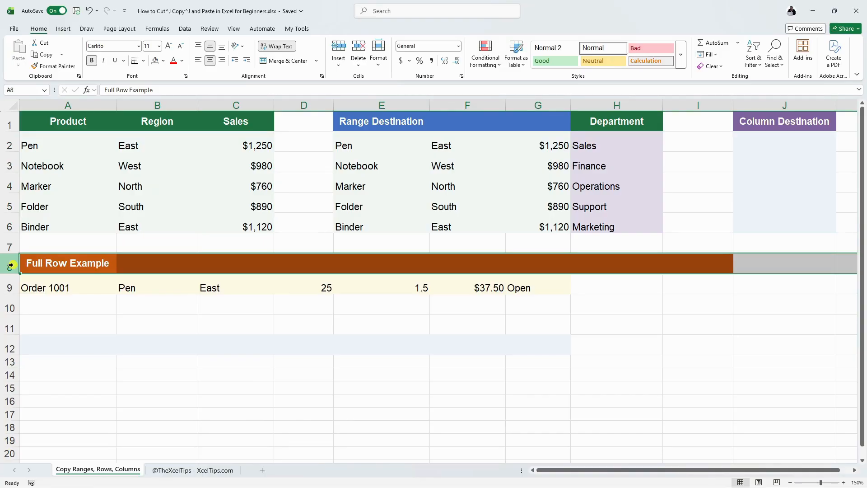
click(5, 288)
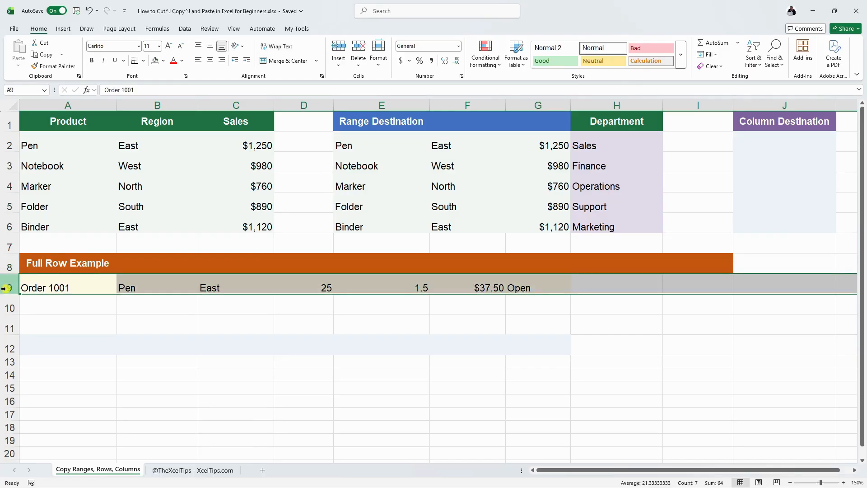
key(ctrl+c)
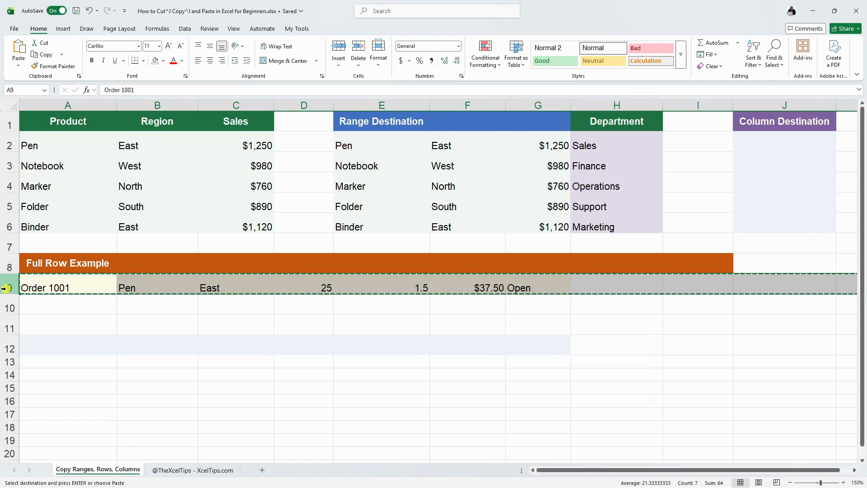
click(6, 348)
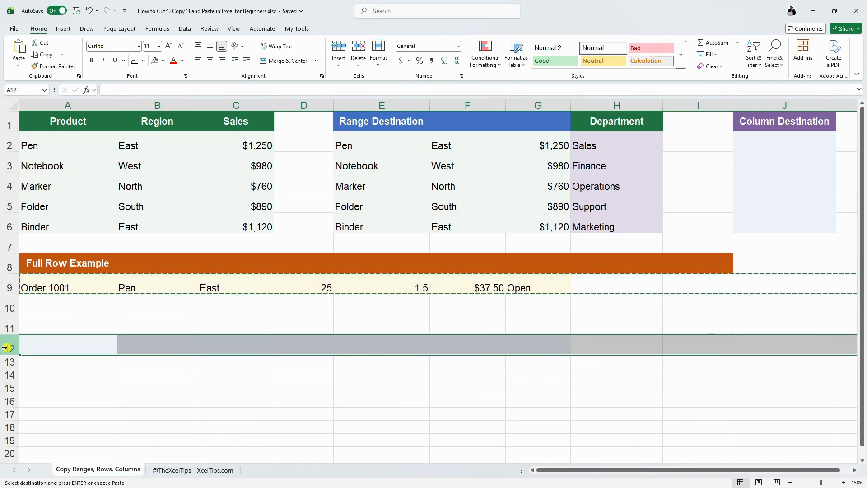
key(ctrl+v)
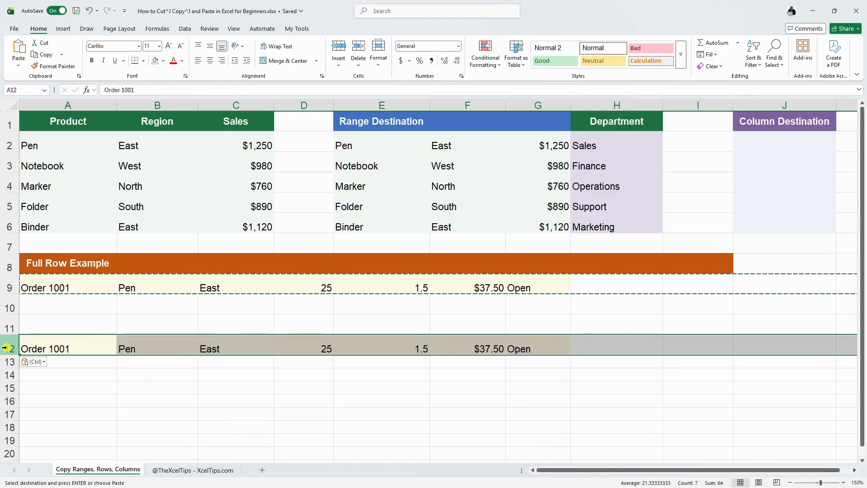
key(Escape)
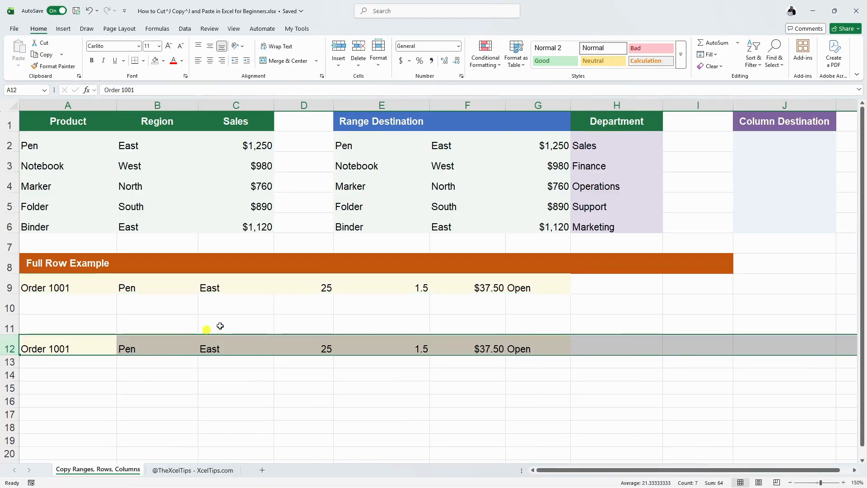
Copy the entire Department column H and paste it over column J, Column Destination.
click(635, 106)
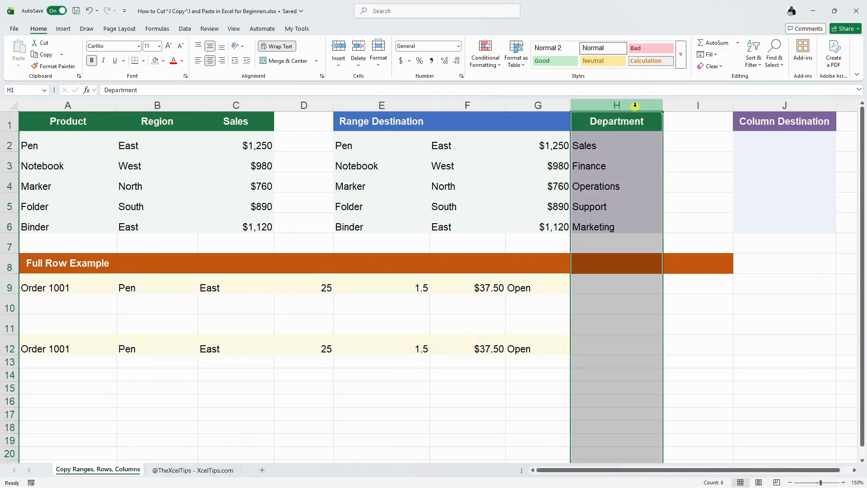
key(ctrl+c)
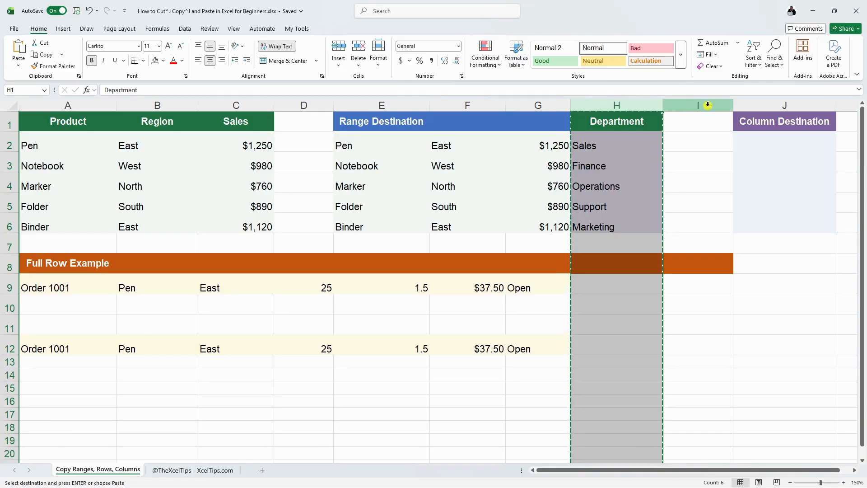
click(806, 107)
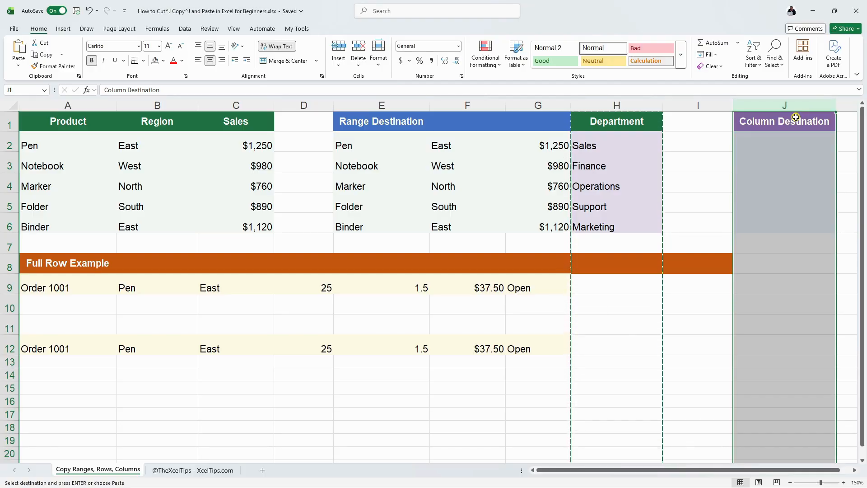
key(ctrl+v)
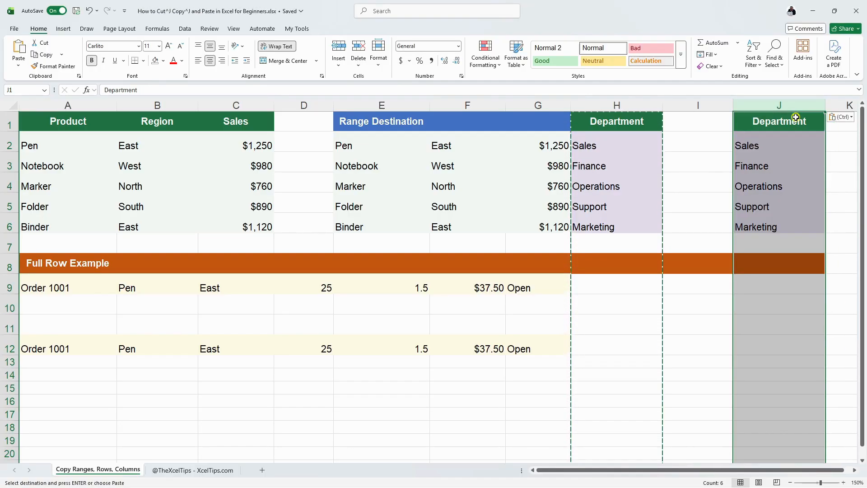
End copy mode and deselect the pasted Department column J.
key(Escape)
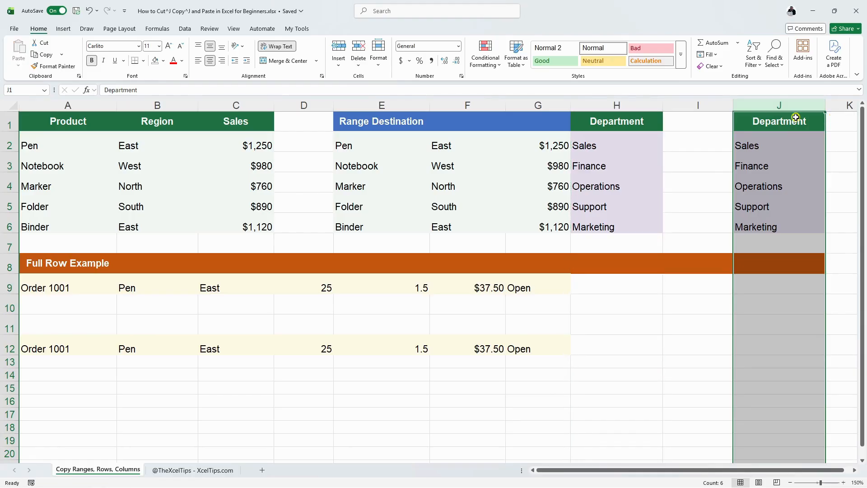
click(617, 306)
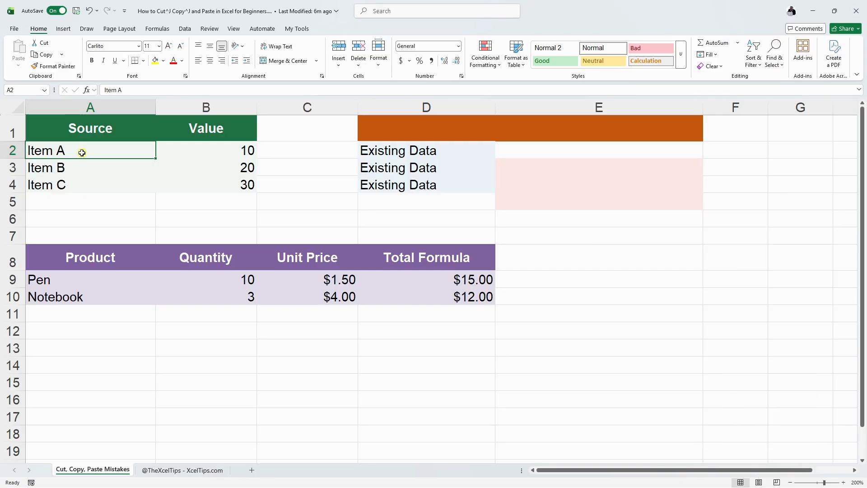
Copy the source items A2:A4 over the Existing Data cells starting at D2, and undo the overwrite.
drag(82, 152, 86, 183)
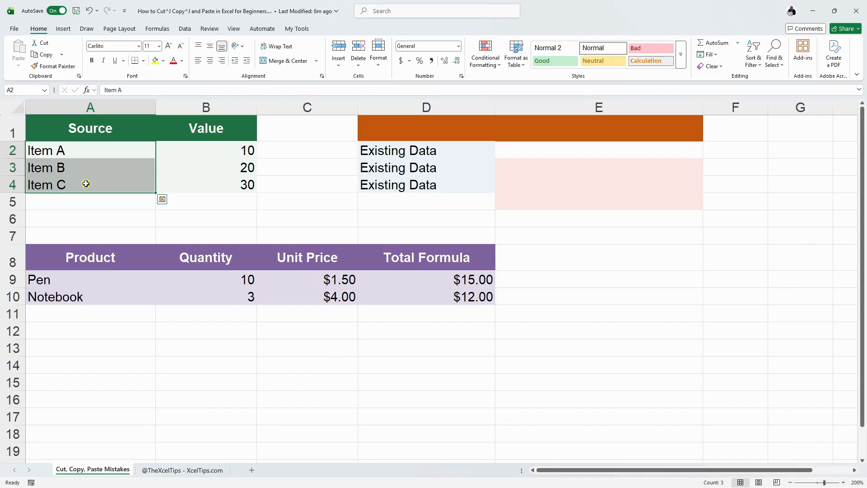
key(ctrl+c)
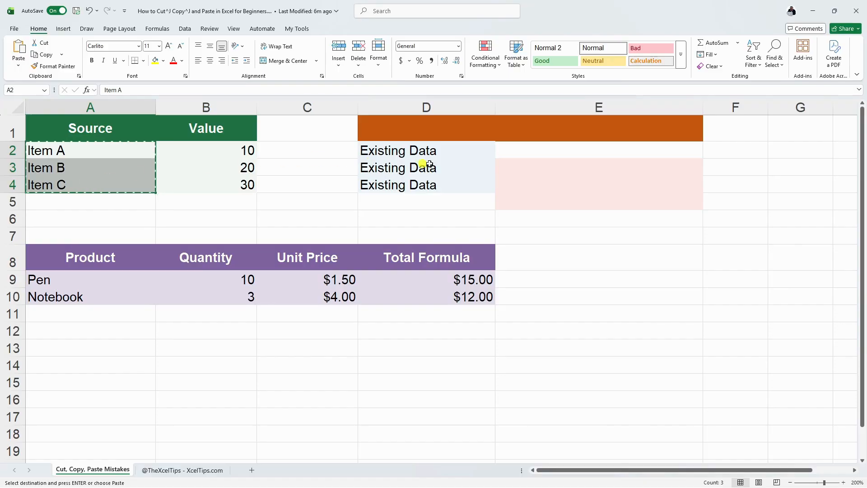
click(445, 156)
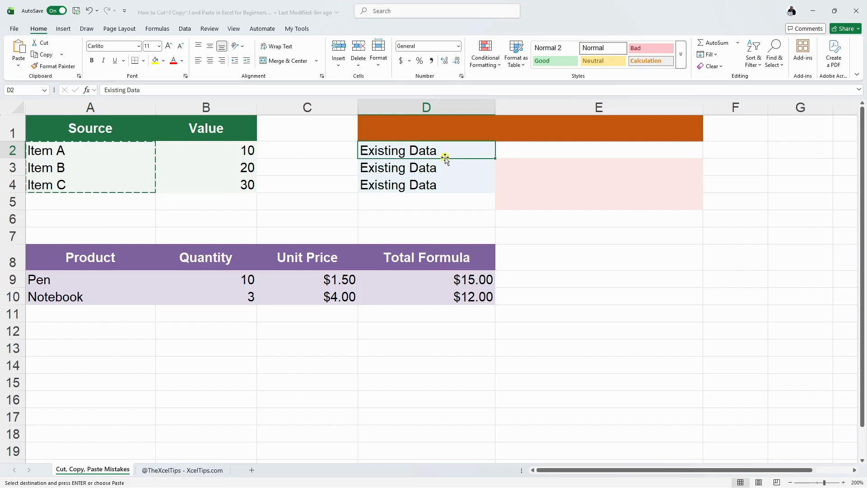
right_click(438, 153)
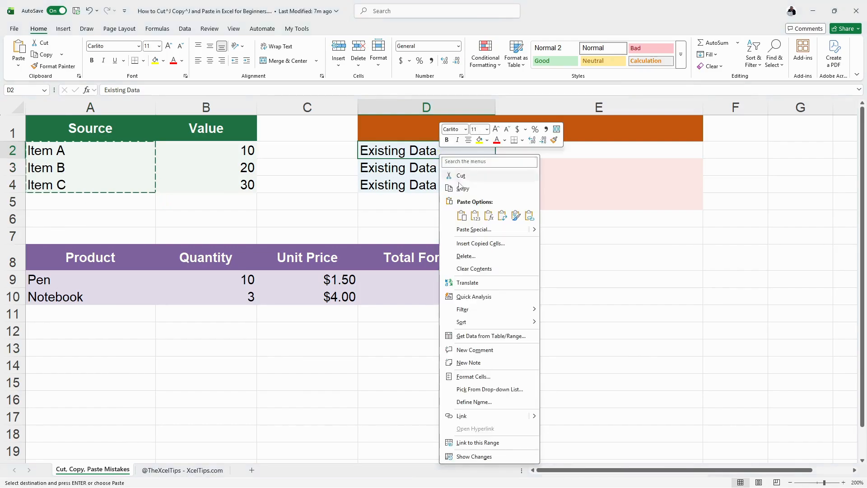
click(463, 219)
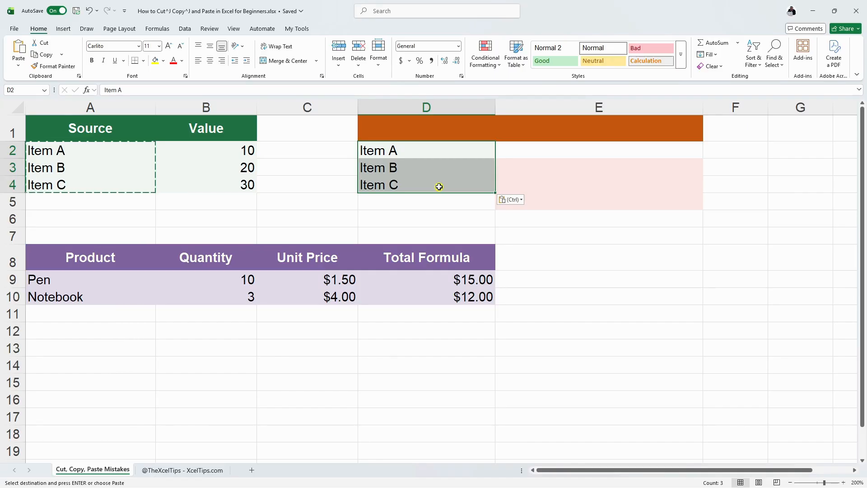
click(306, 148)
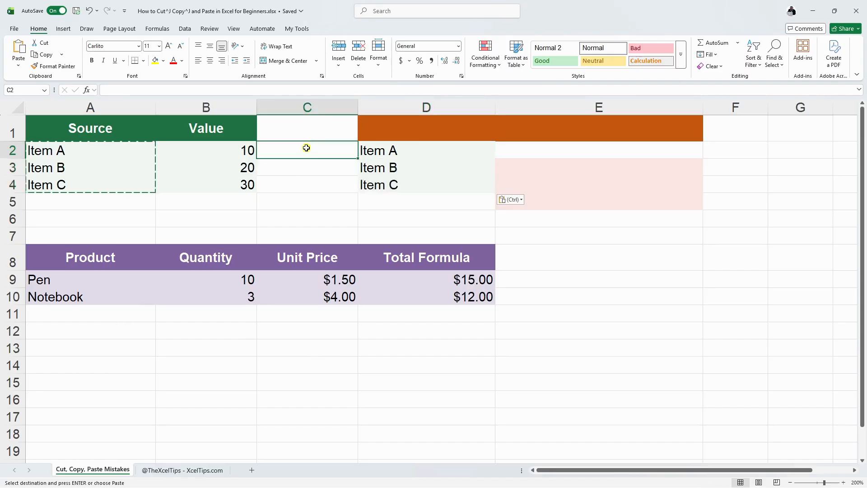
click(382, 149)
key(ctrl+z)
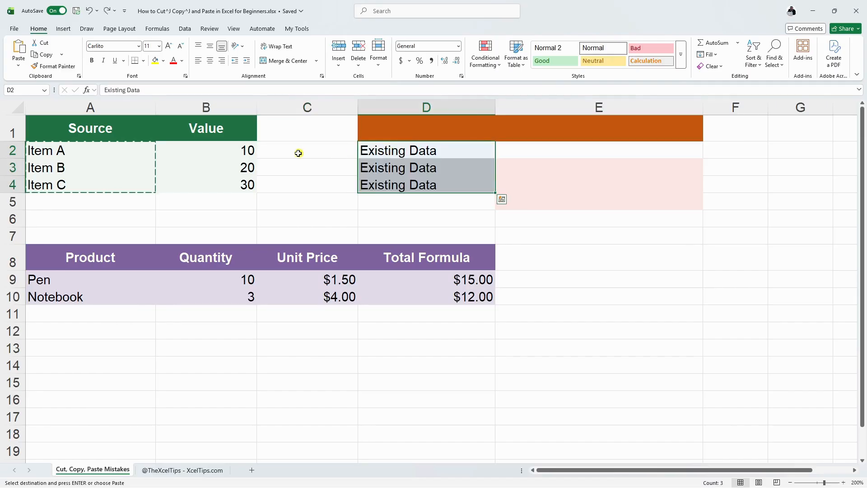
Paste the copied source items into the blank column starting at C2, and undo the paste.
click(298, 153)
key(ctrl+v)
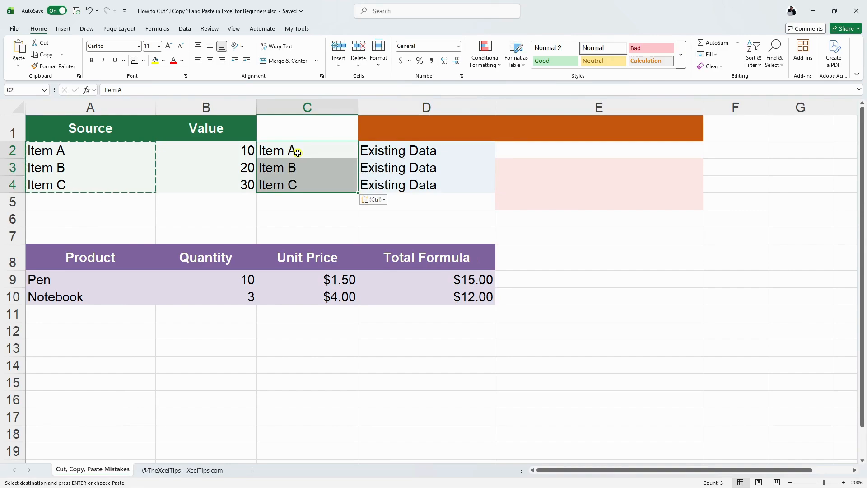
key(ctrl+z)
Copy the source items A2:A4 into the pink destination area starting at E3, and undo the paste.
click(83, 153)
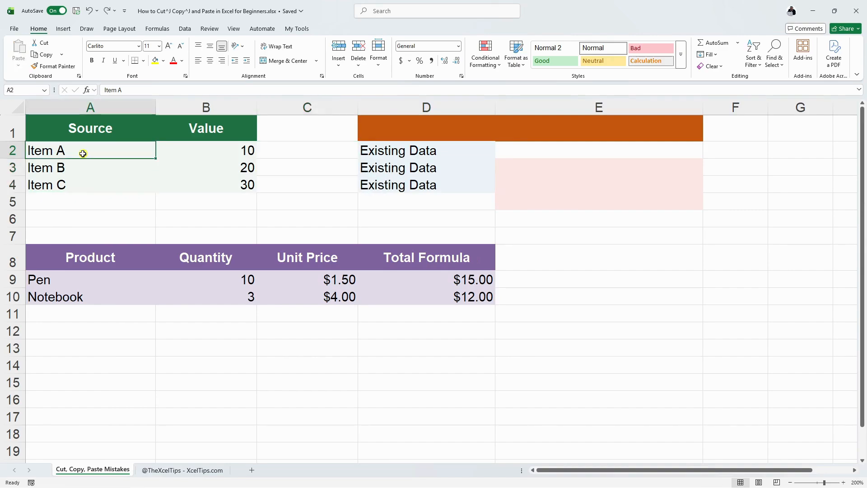
drag(82, 152, 85, 185)
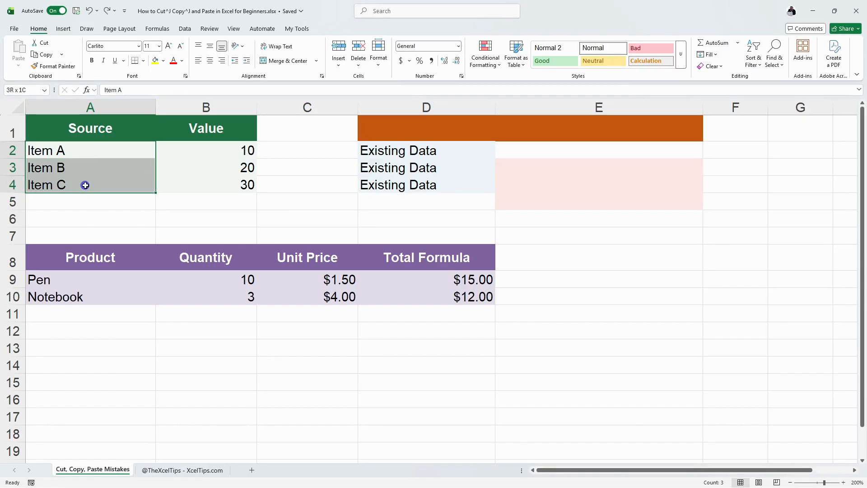
drag(85, 186, 85, 185)
key(ctrl+c)
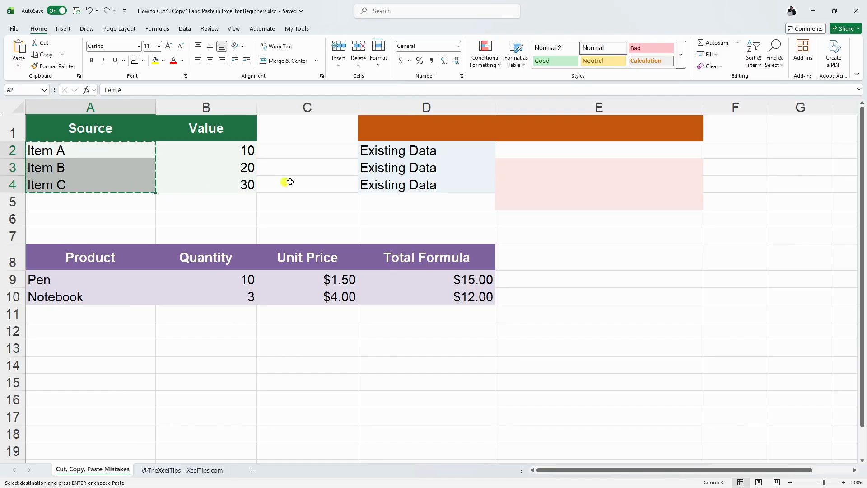
click(573, 155)
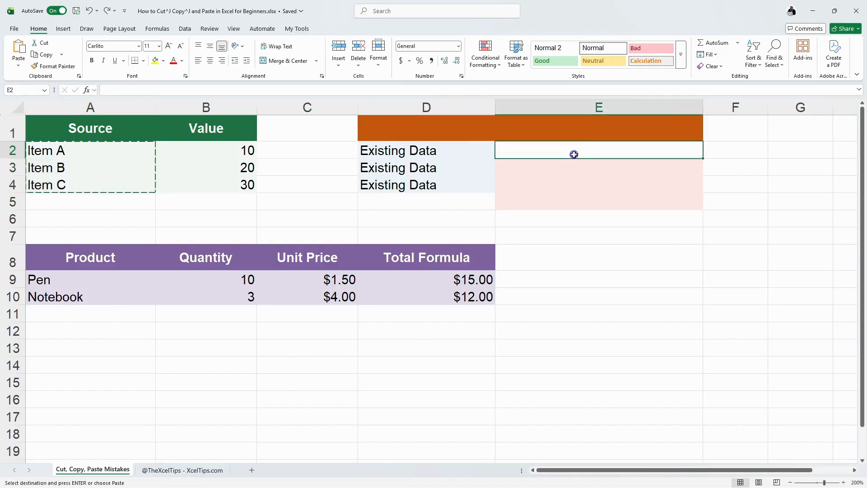
click(577, 165)
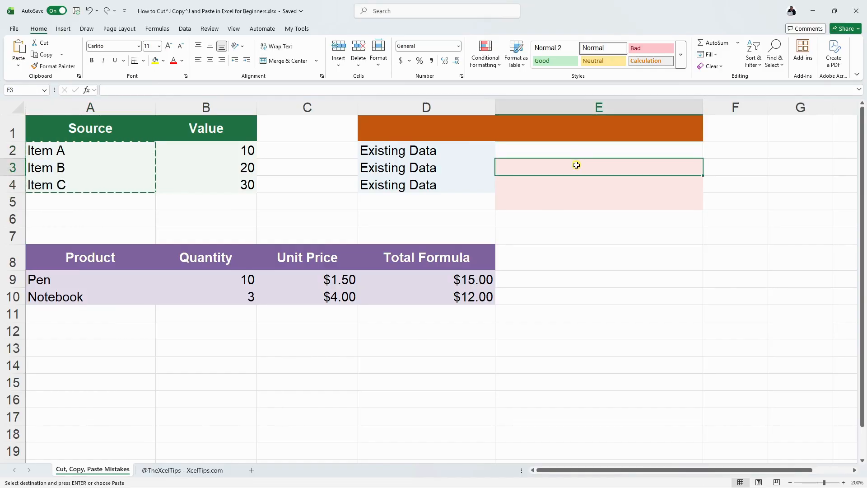
key(ctrl+v)
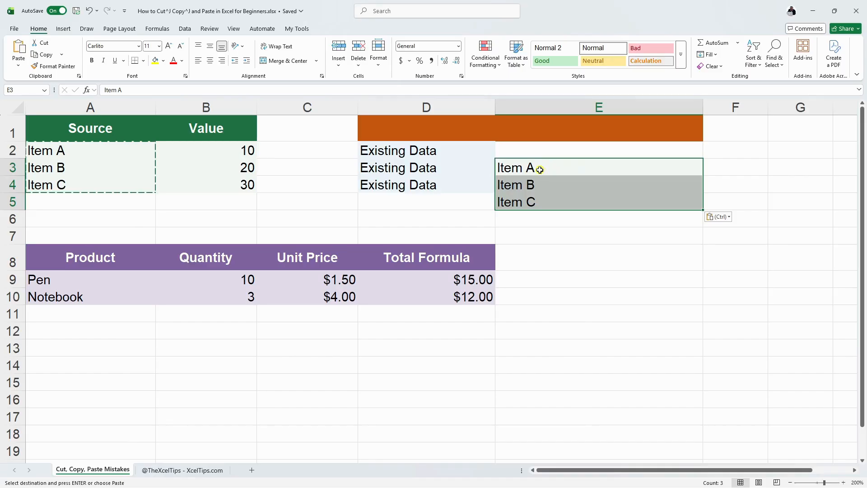
drag(540, 169, 559, 197)
drag(558, 197, 559, 197)
click(536, 168)
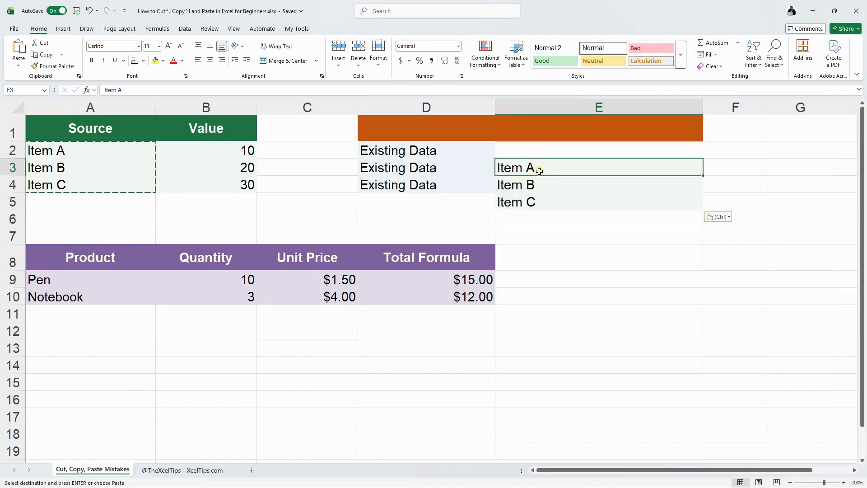
key(ctrl+z)
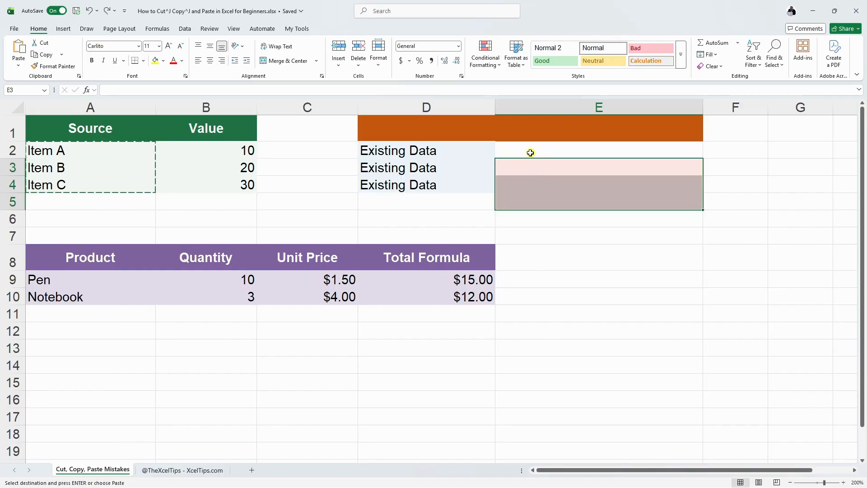
Paste the copied source items starting at E2, and undo the paste.
click(530, 152)
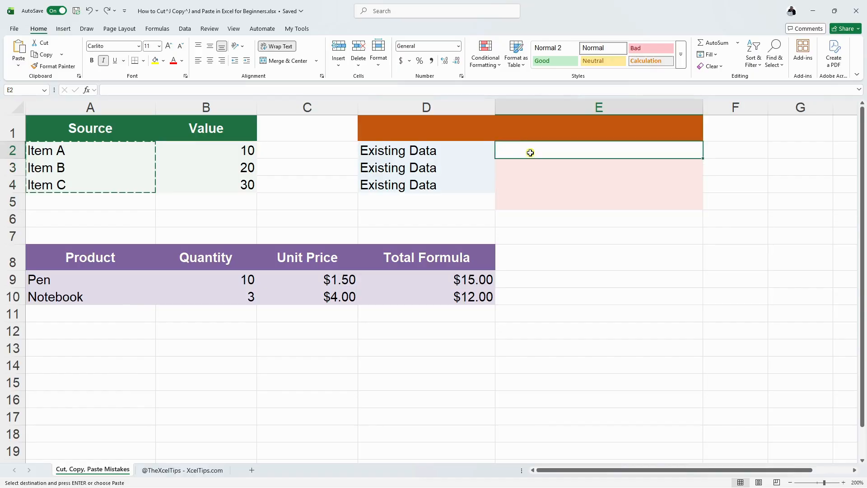
key(ctrl+v)
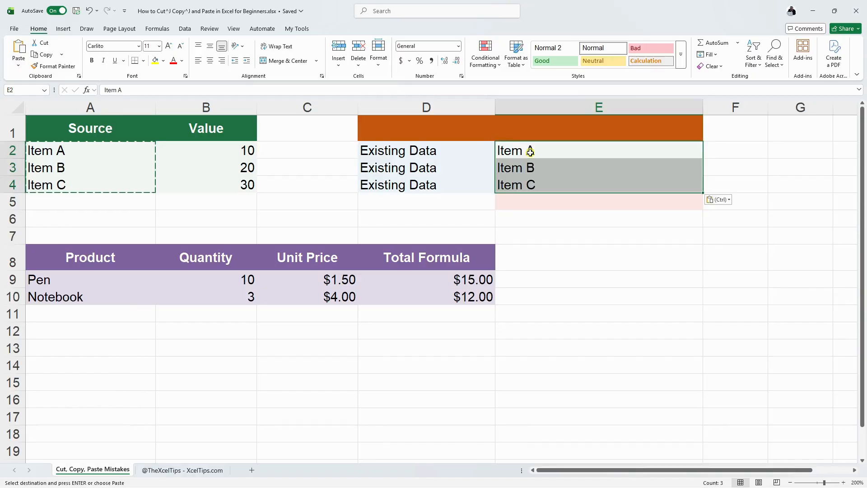
key(ctrl+z)
Cut the source items A2:A4 and paste them at E2, then undo the move.
click(88, 151)
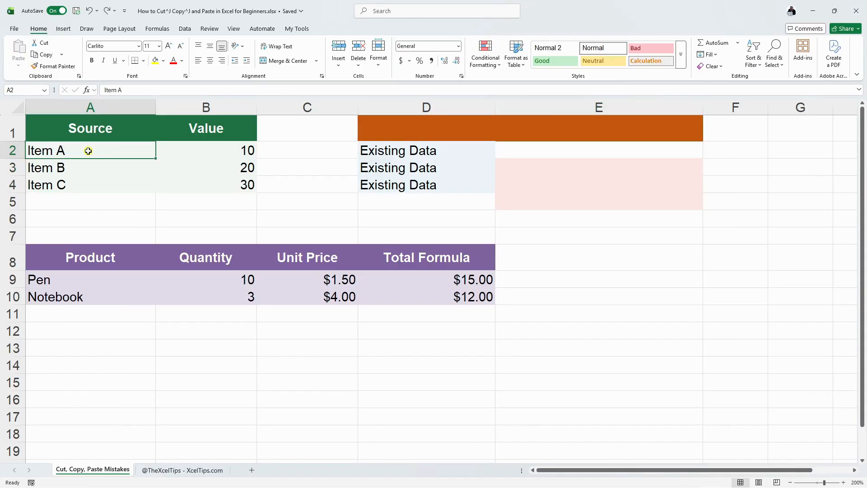
drag(88, 149, 88, 185)
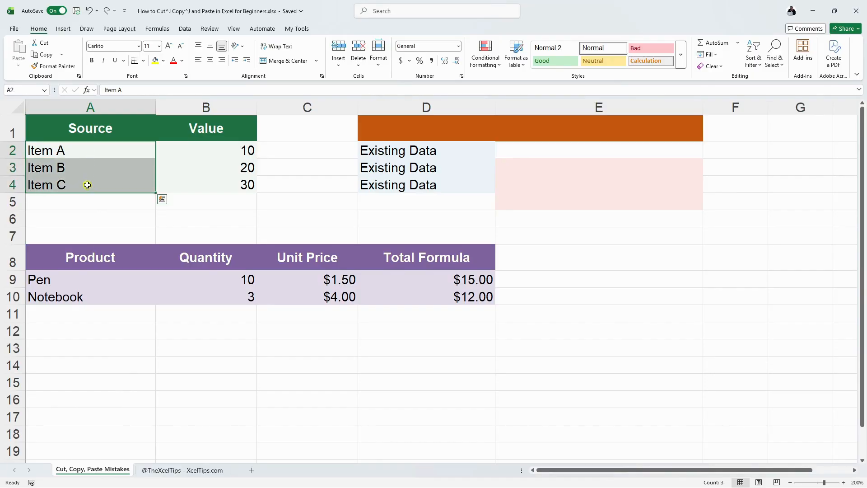
right_click(87, 185)
click(112, 200)
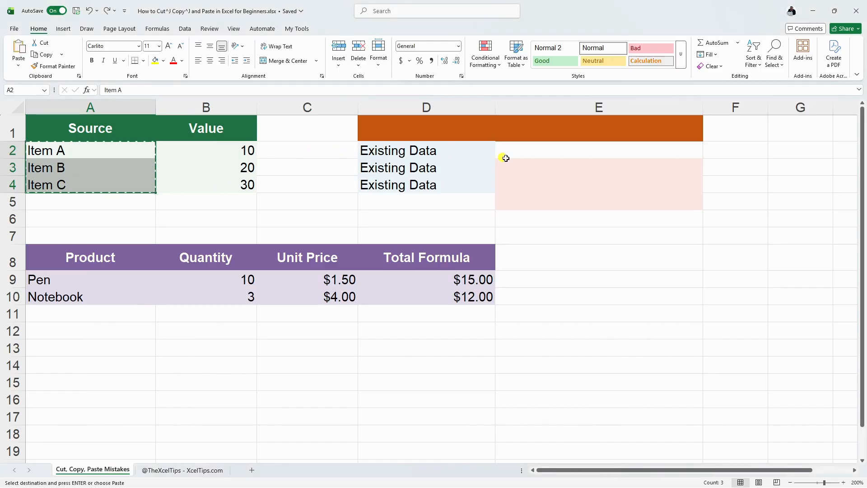
click(533, 152)
key(ctrl+v)
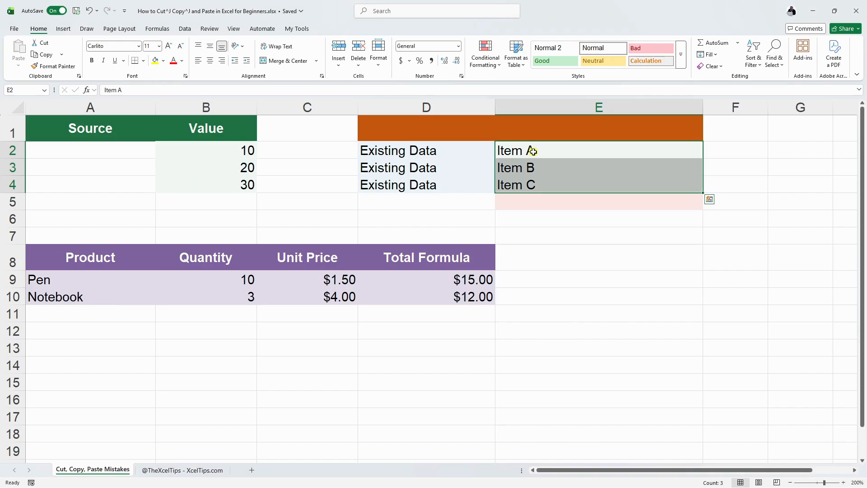
key(ctrl+z)
key(Escape)
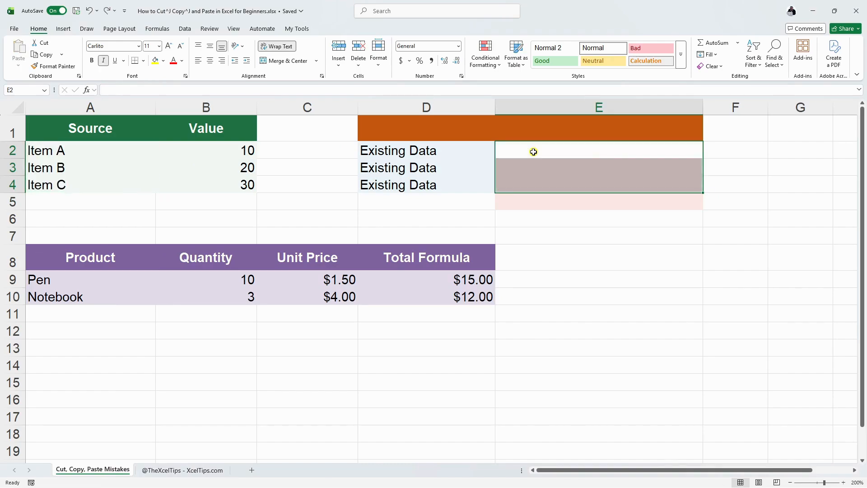
Try copying the source items A2:A4 to E2 with a regular paste.
drag(102, 153, 101, 184)
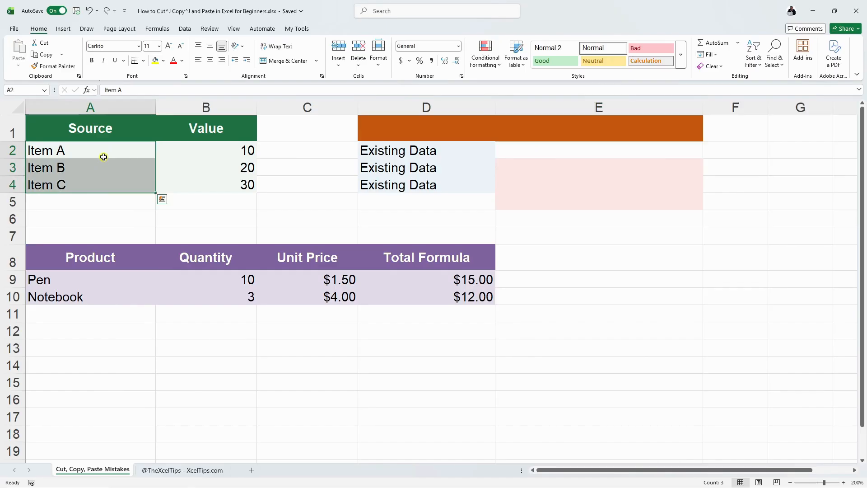
right_click(103, 155)
click(141, 190)
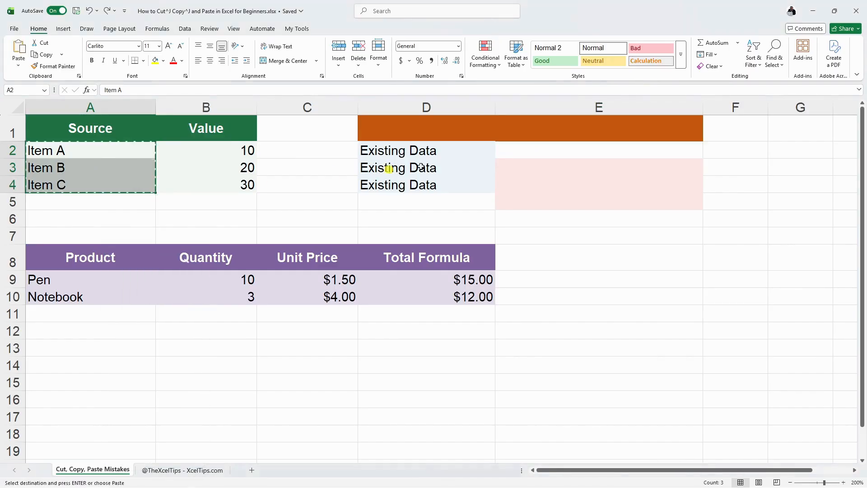
click(534, 153)
right_click(535, 154)
click(559, 214)
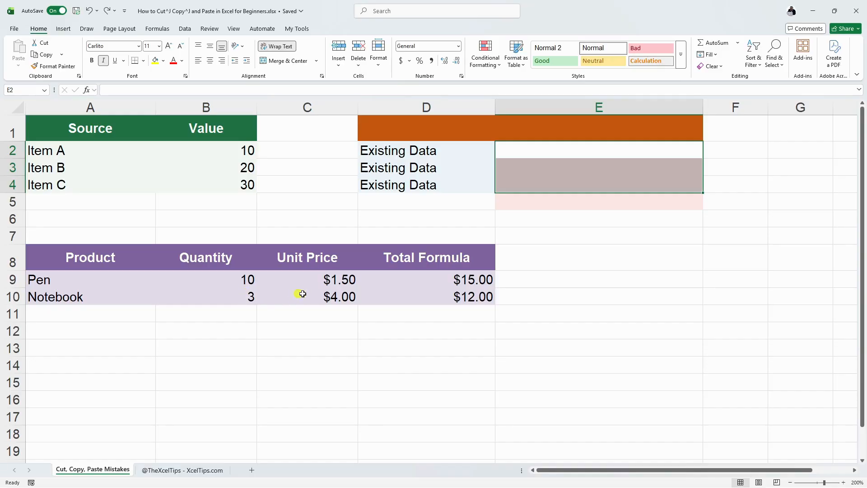
Copy the Notebook total formula from D10 into D11 below it and end copy mode.
click(432, 294)
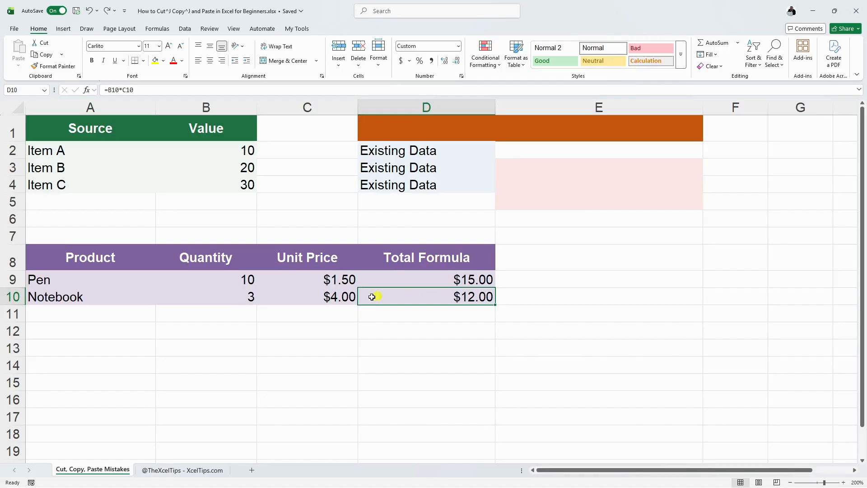
click(225, 295)
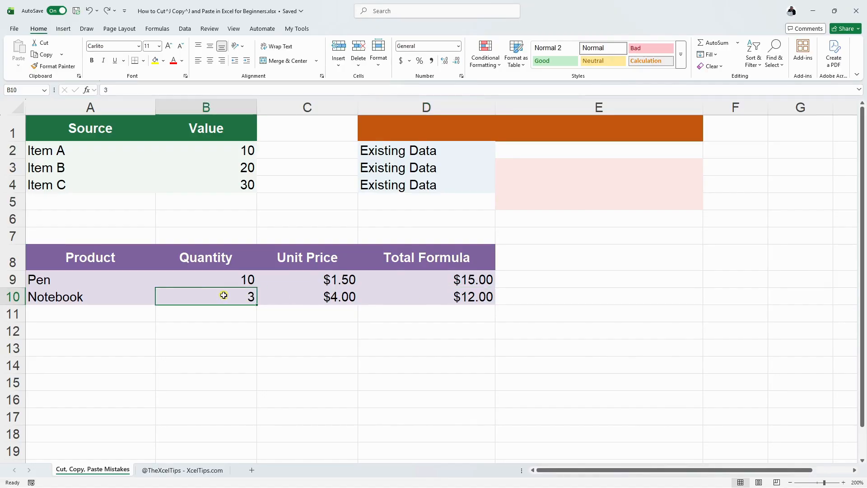
click(321, 293)
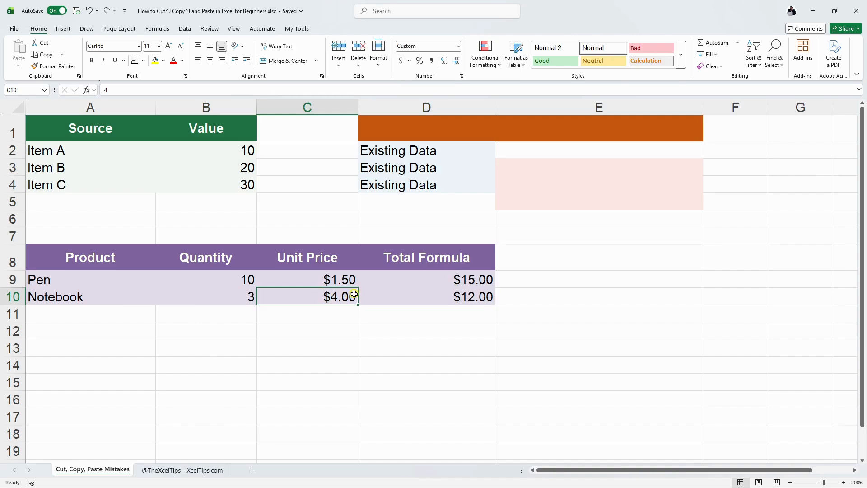
click(421, 297)
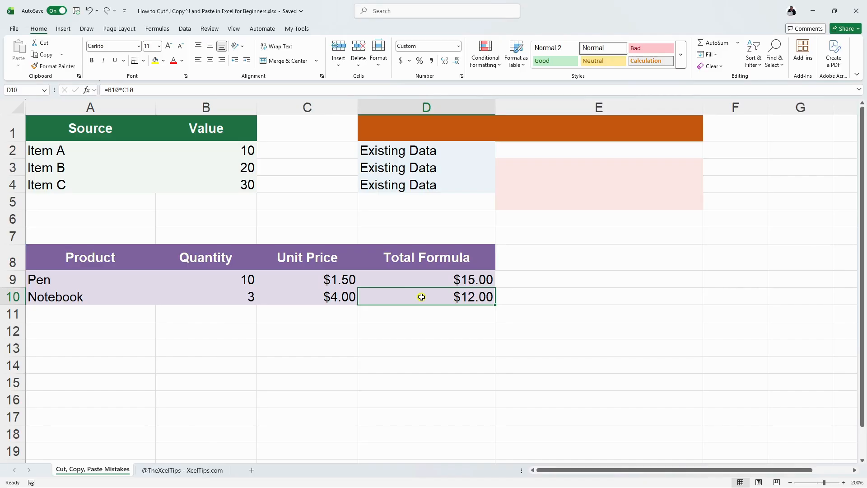
key(ctrl+c)
click(424, 313)
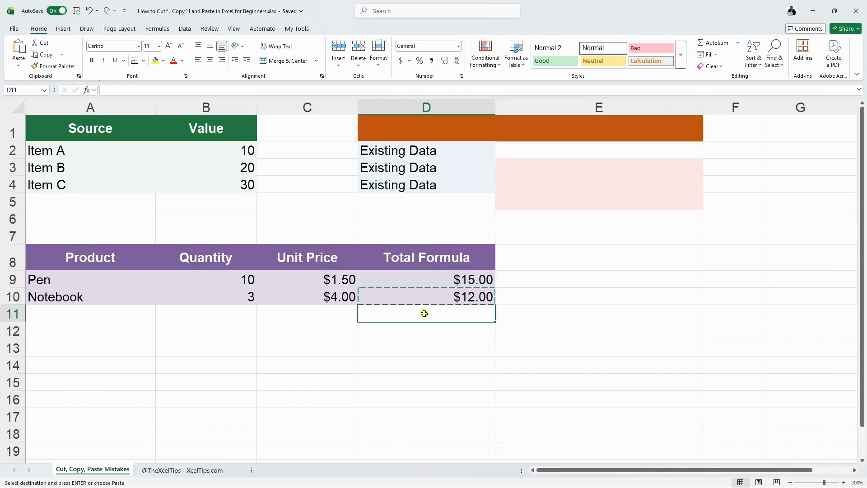
key(ctrl+v)
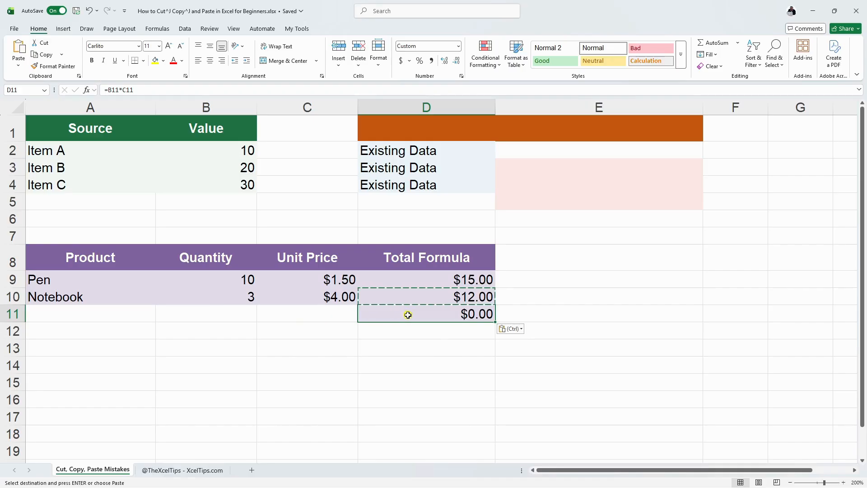
key(Escape)
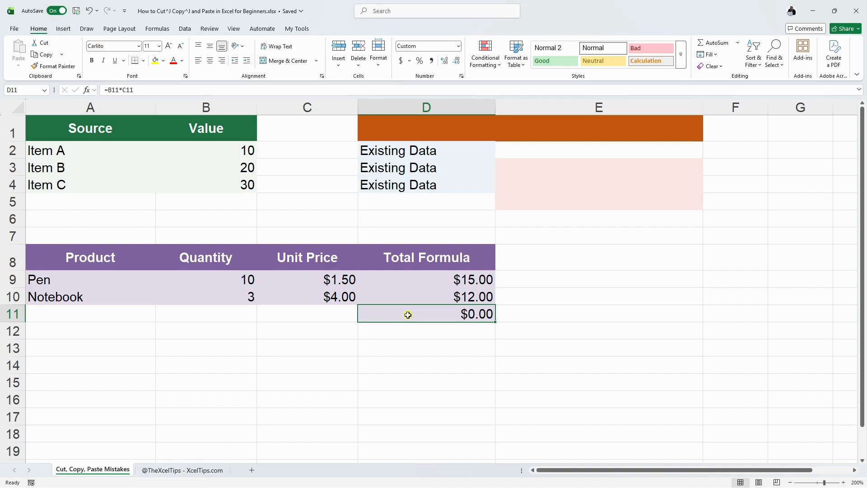
Undo the formula paste in D11 and return to the source items.
key(ctrl+z)
click(64, 178)
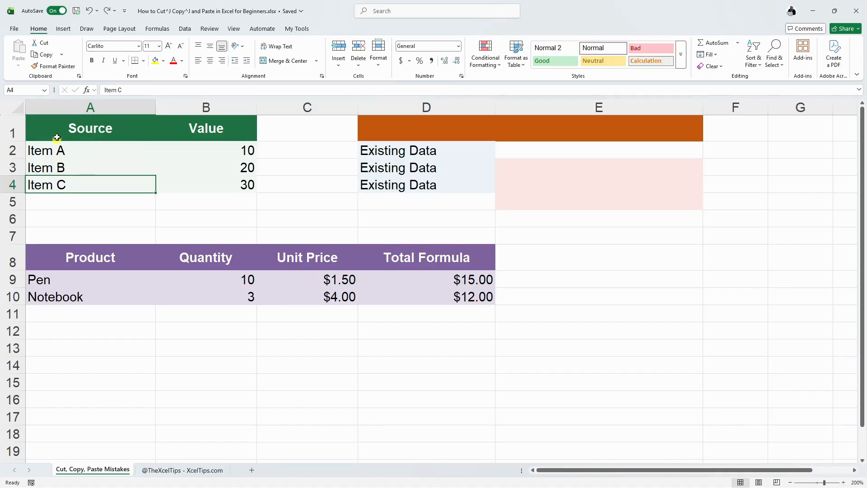
Copy the source items A2:A4 to the blank cells starting at E12, then undo the paste and end copy mode.
drag(65, 150, 60, 184)
key(ctrl+c)
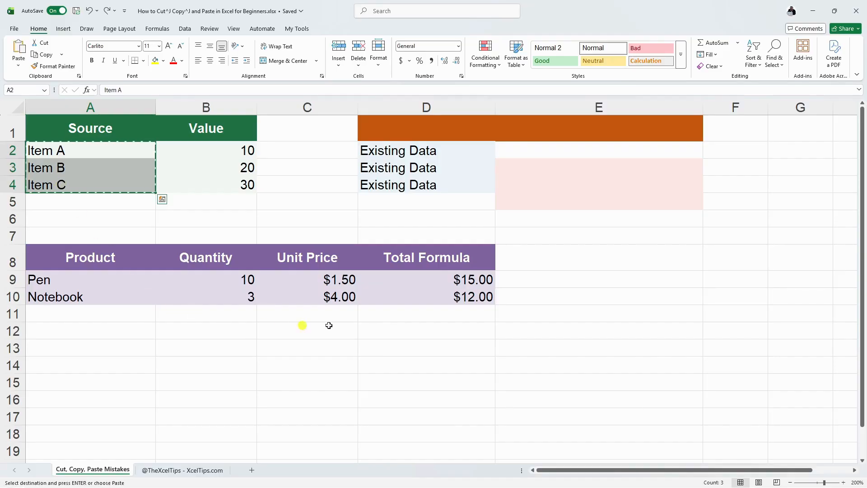
click(547, 324)
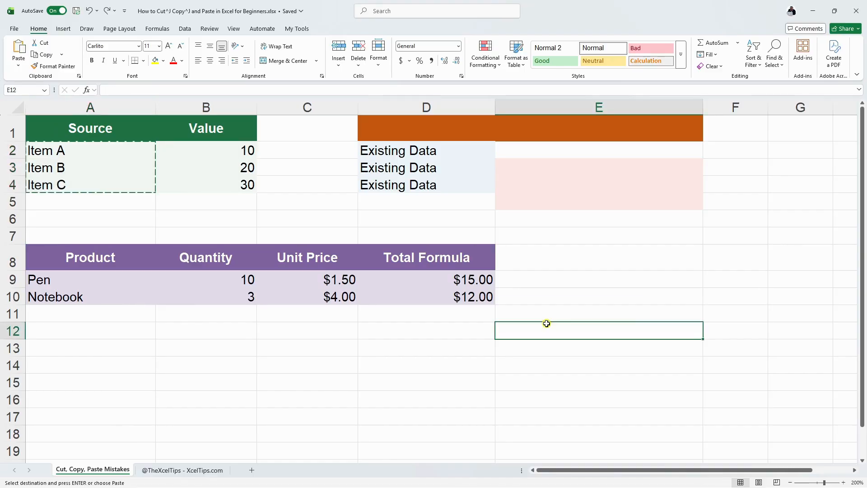
key(ctrl+v)
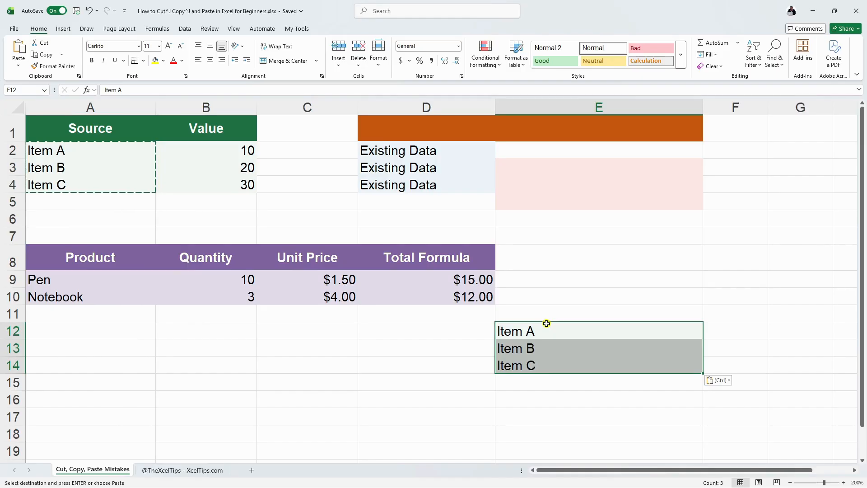
key(ctrl+z)
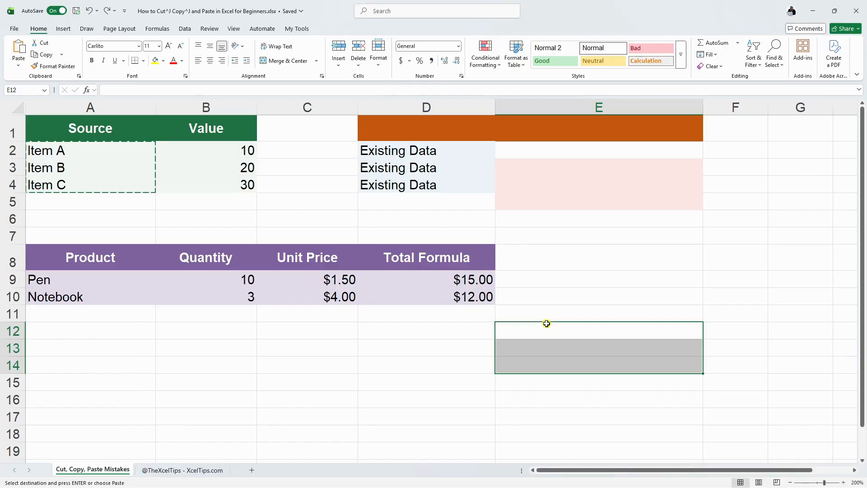
key(Escape)
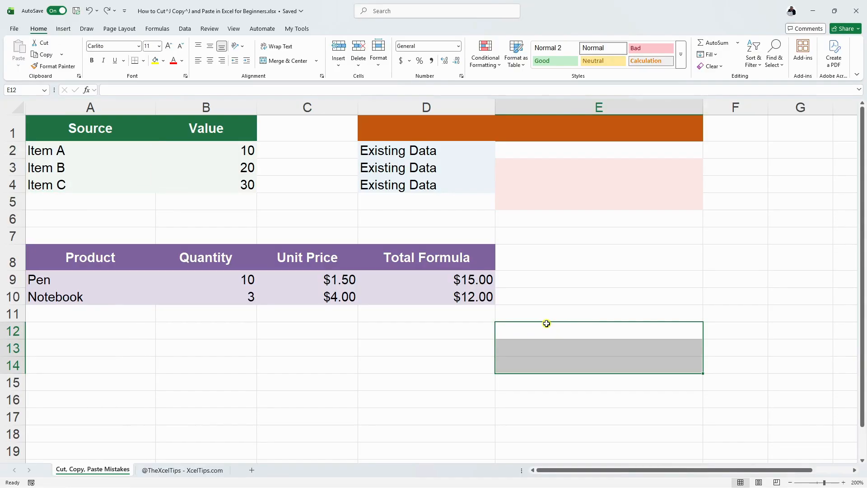
click(61, 149)
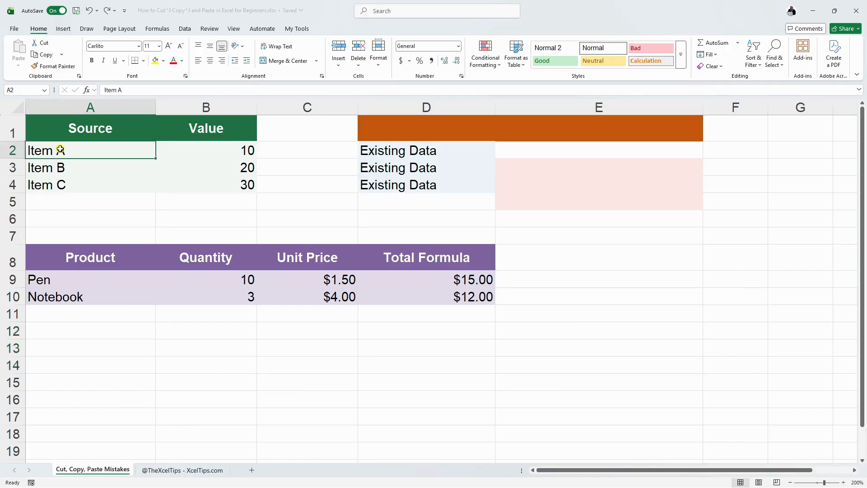
drag(60, 150, 61, 185)
right_click(61, 184)
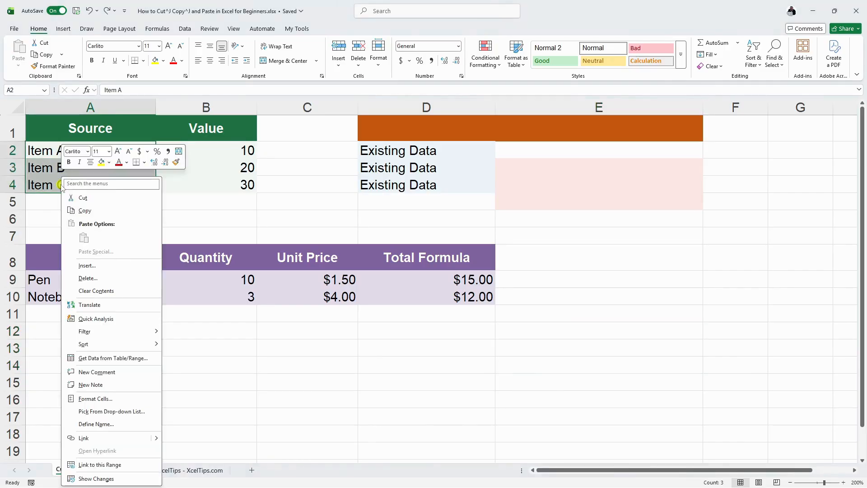
click(72, 198)
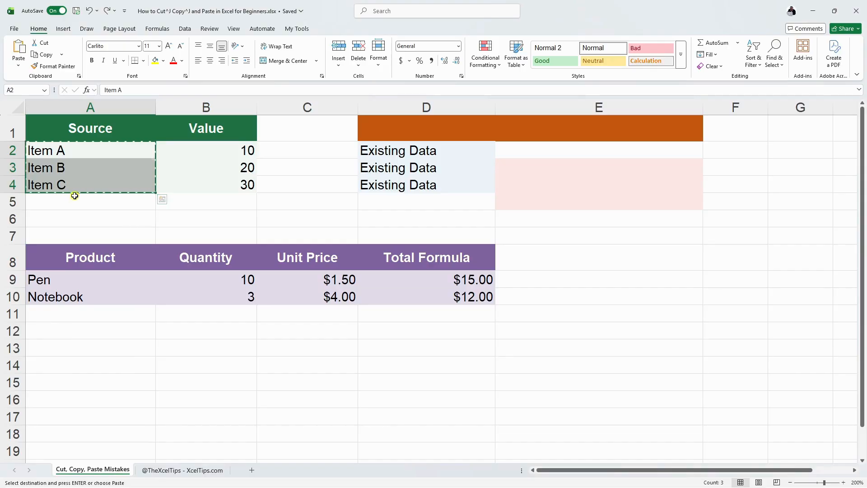
key(Escape)
Delete the source cells A2:A4 with the option to shift cells left.
drag(58, 156, 58, 183)
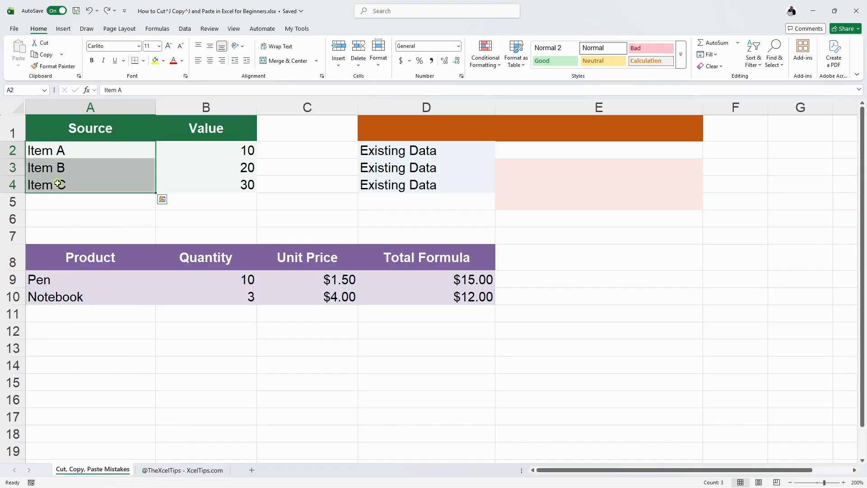
right_click(58, 183)
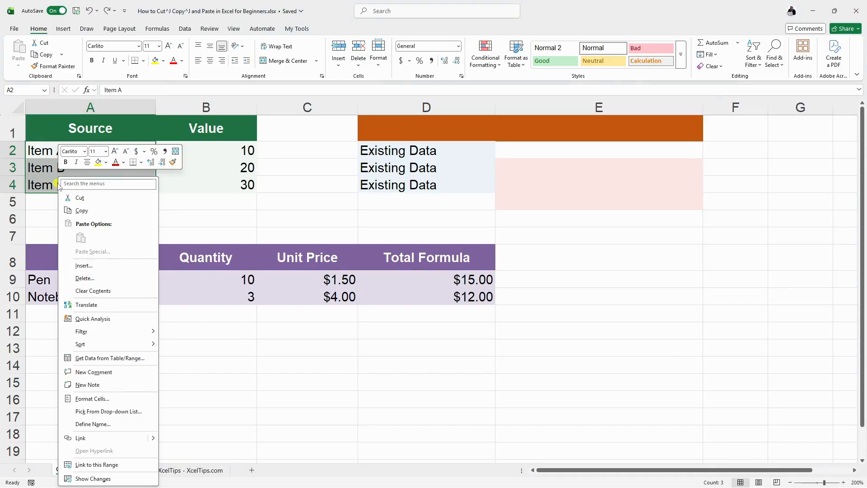
click(78, 277)
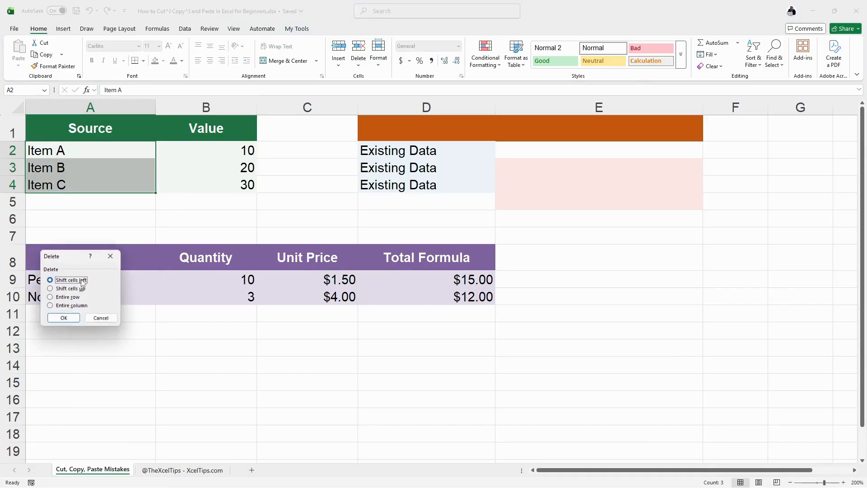
click(71, 319)
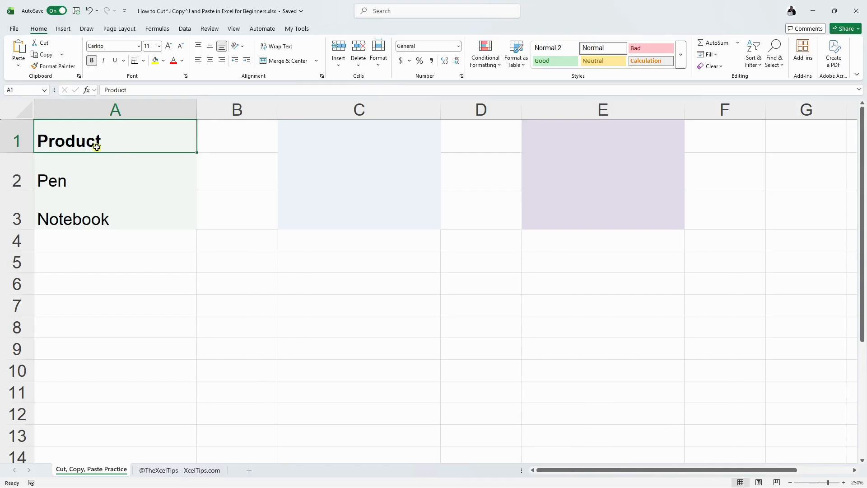
On the practice sheet, copy the product list A1:A3 into the blue area starting at C1 and end copy mode.
click(95, 162)
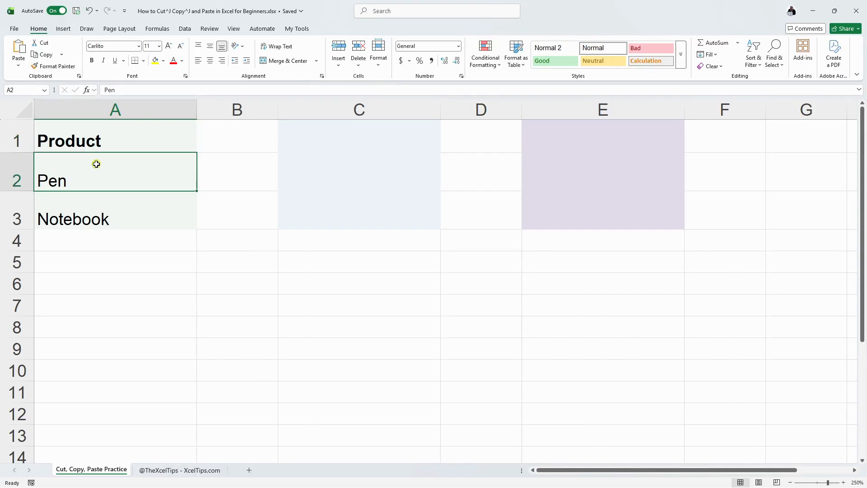
click(91, 215)
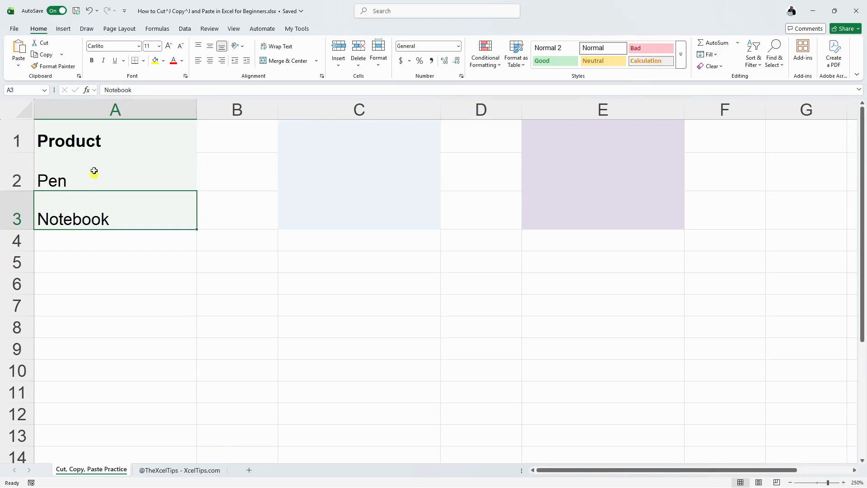
drag(93, 141, 89, 209)
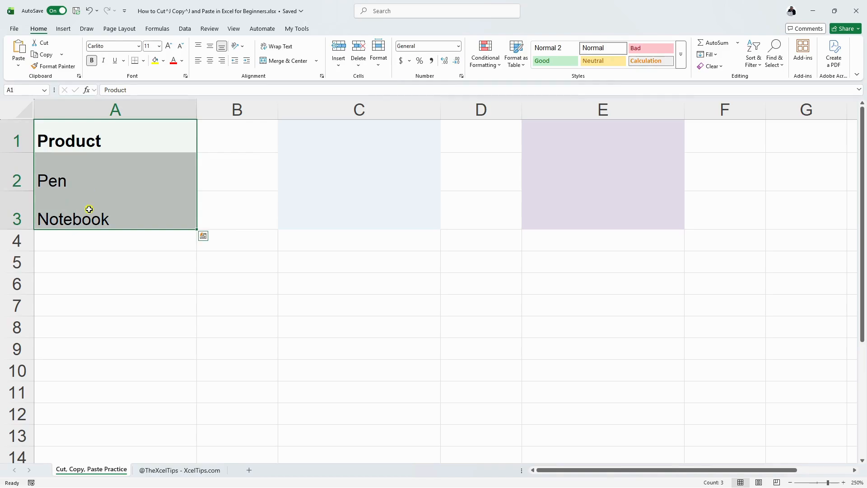
key(ctrl+x)
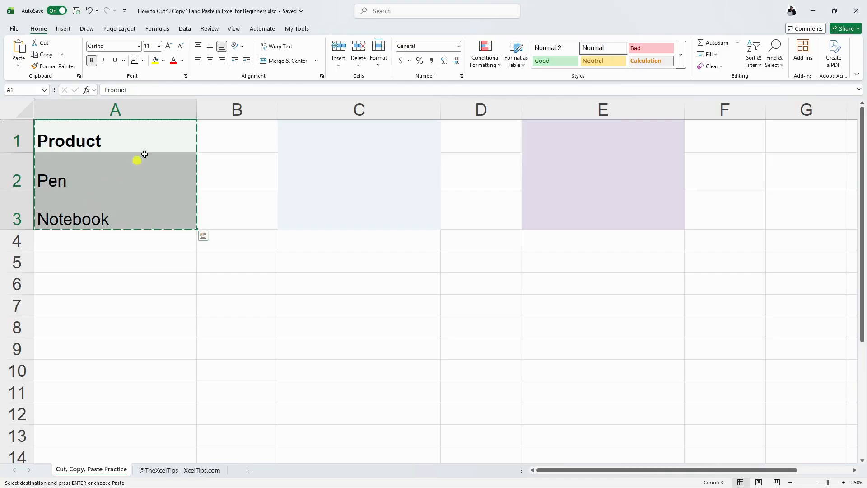
click(313, 130)
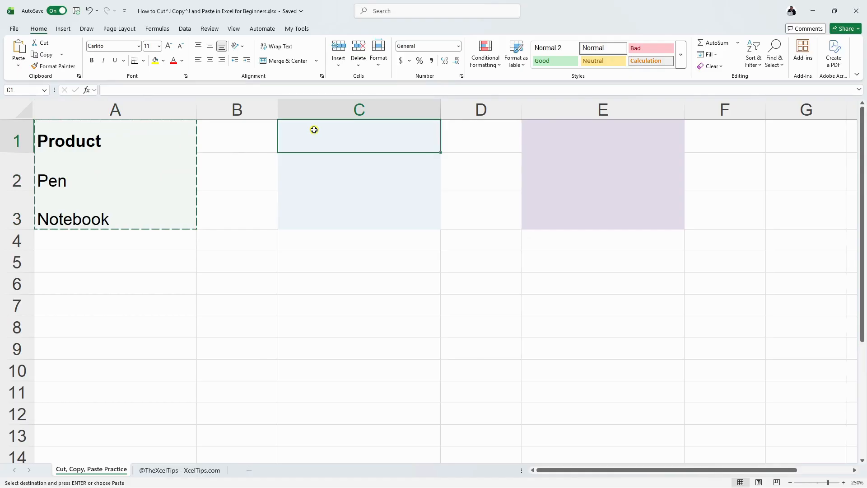
key(ctrl+v)
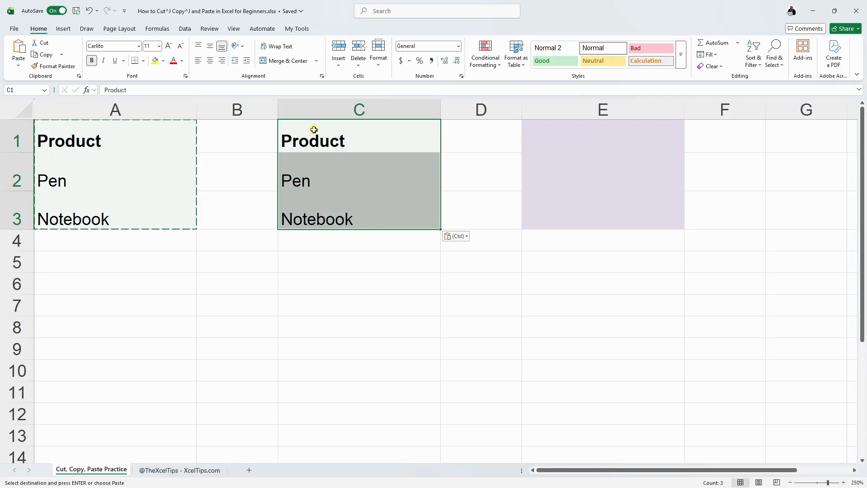
key(Escape)
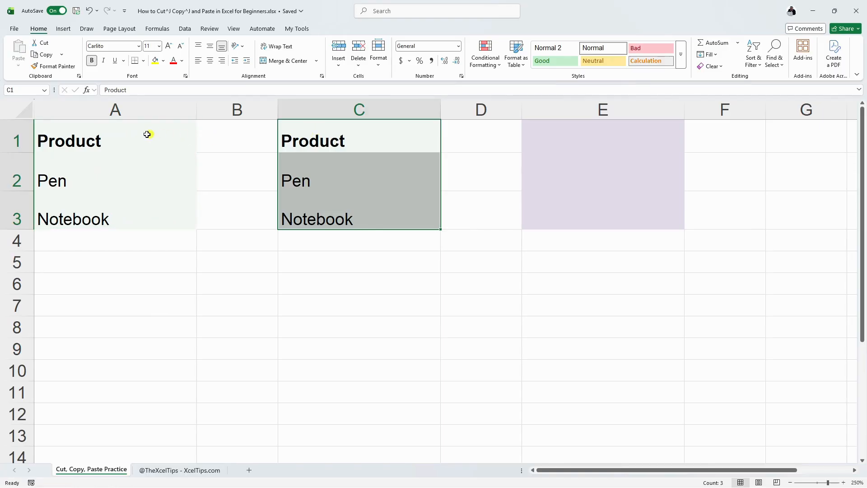
Cut the product list in C1:C3 and paste it into the purple area starting at E1.
drag(147, 134, 127, 214)
drag(360, 139, 357, 209)
click(405, 136)
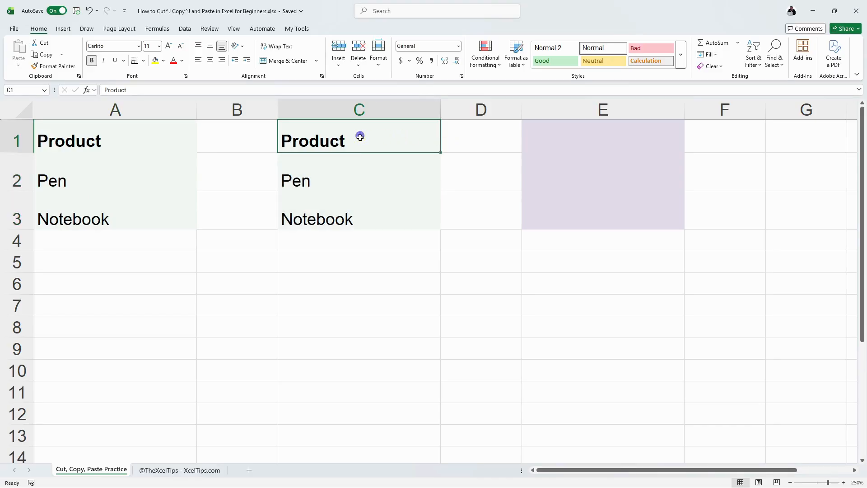
drag(358, 137, 359, 211)
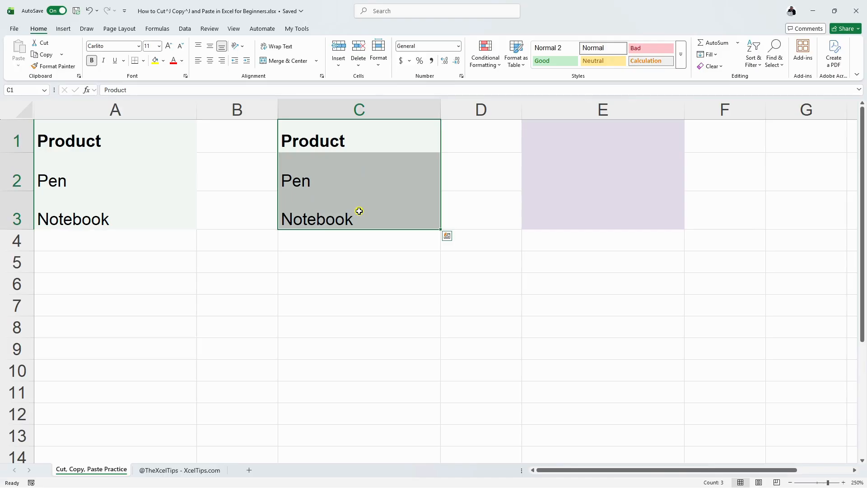
key(ctrl+c)
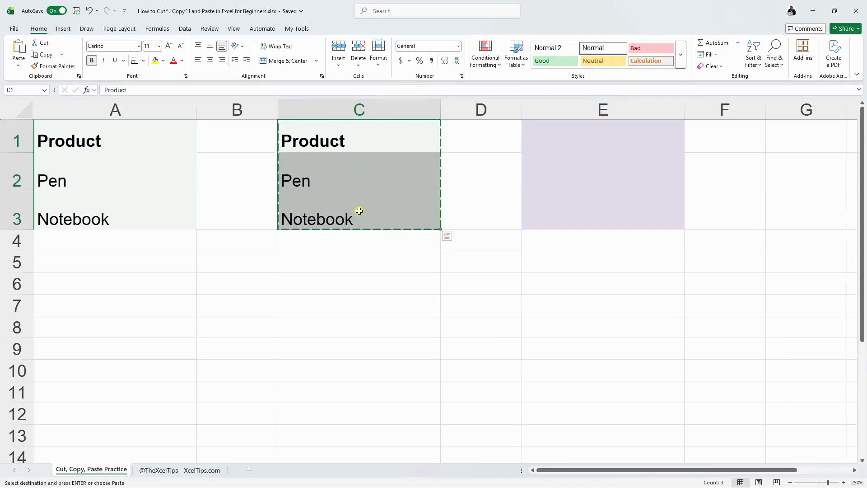
click(599, 140)
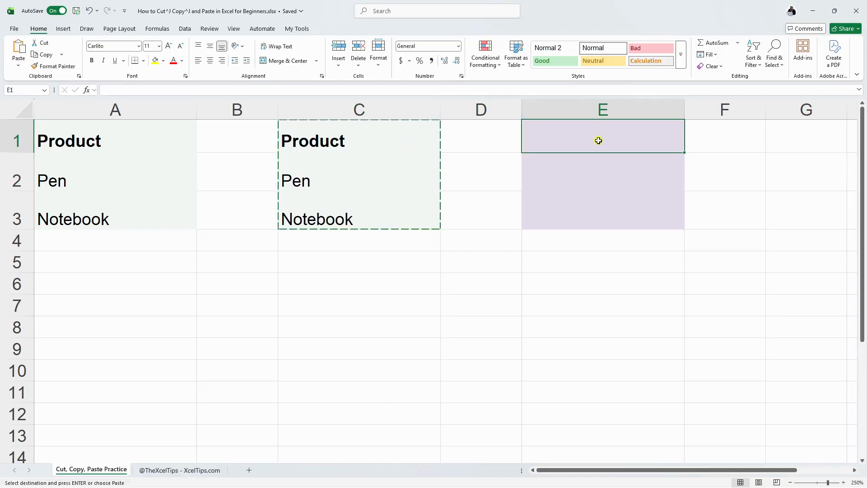
key(ctrl+v)
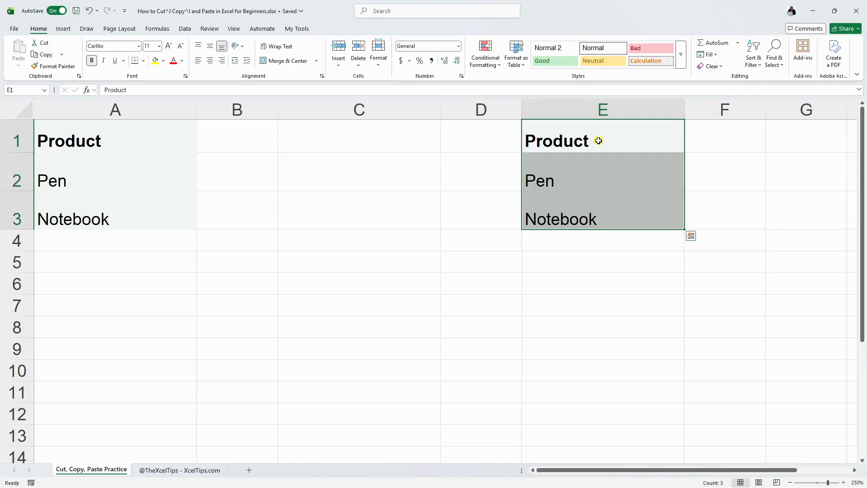
drag(428, 140, 399, 193)
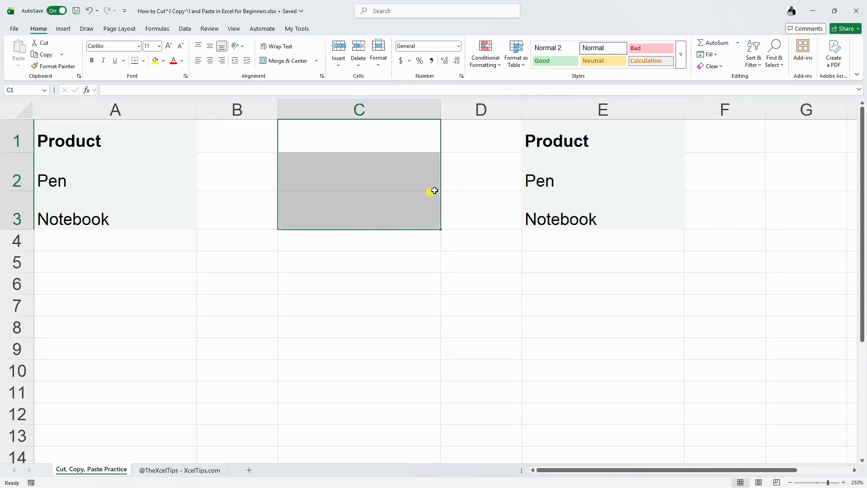
drag(584, 141, 590, 205)
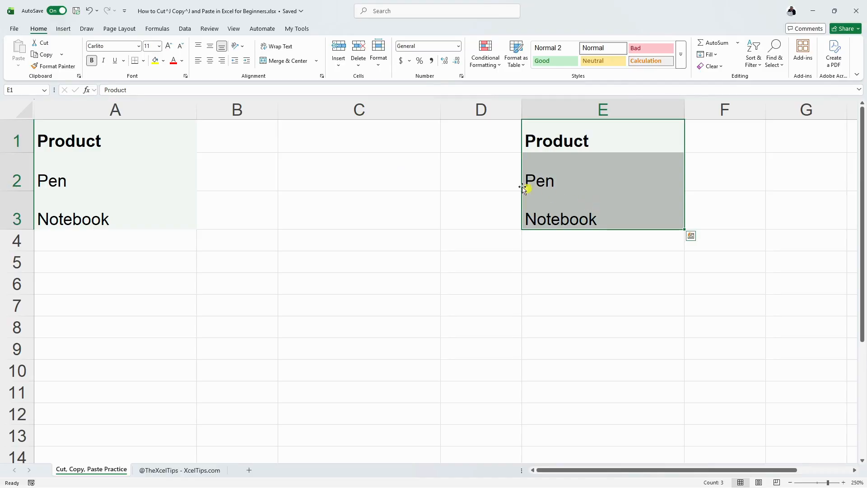
click(365, 134)
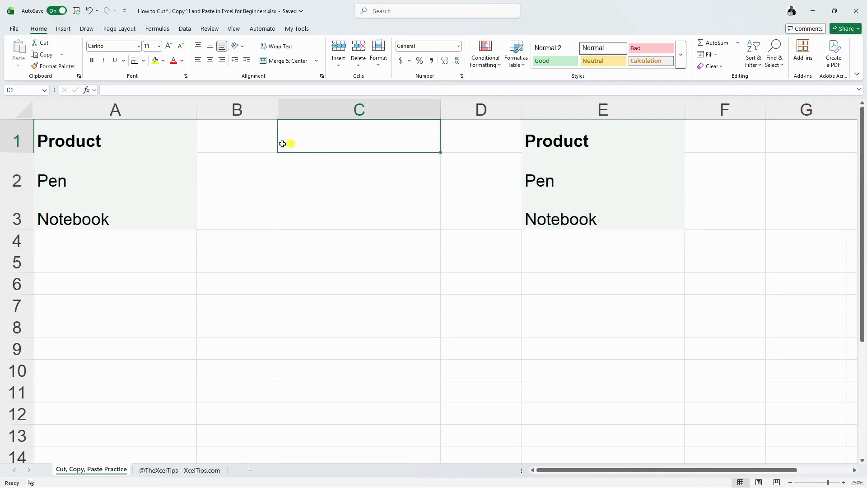
drag(143, 141, 137, 213)
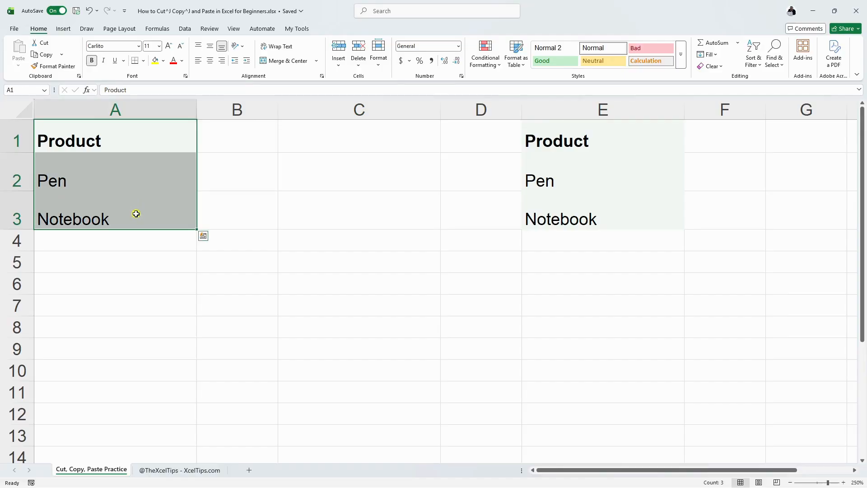
click(354, 134)
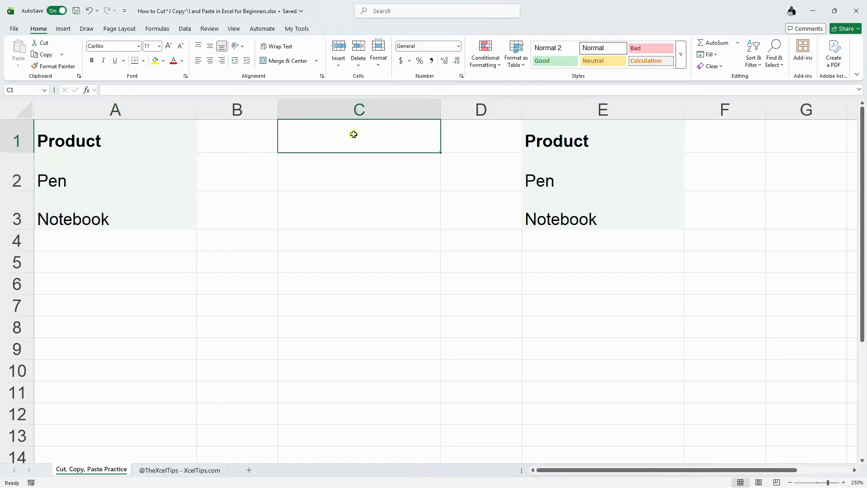